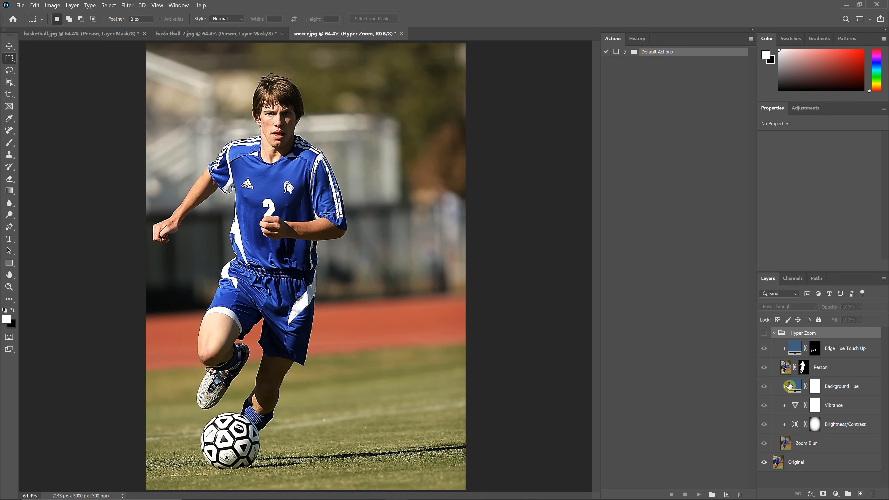
Step: Show the Hyper Zoom group in soccer.jpg, and switch through basketball-2.jpg to basketball.jpg
left_click(764, 333)
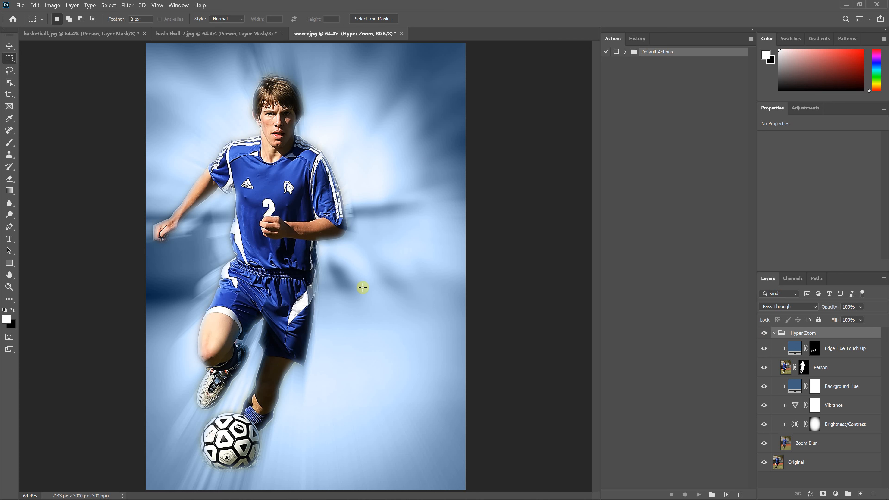
left_click(257, 34)
left_click(56, 34)
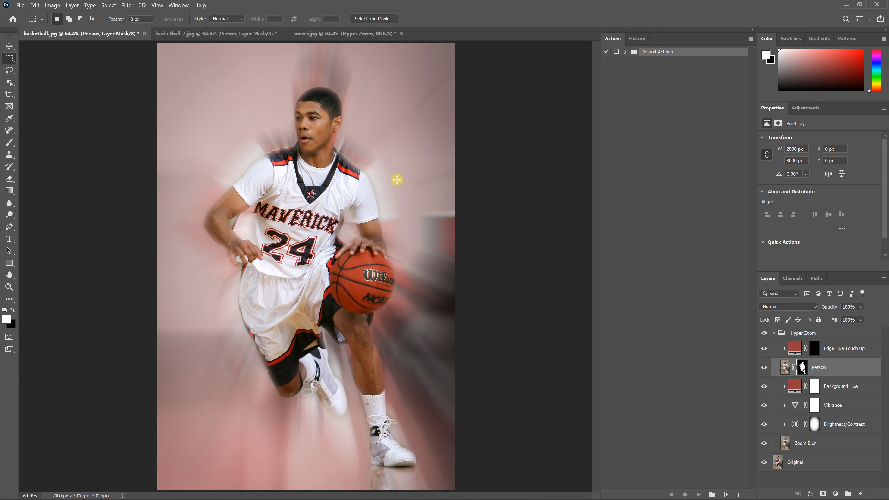
left_click(749, 40)
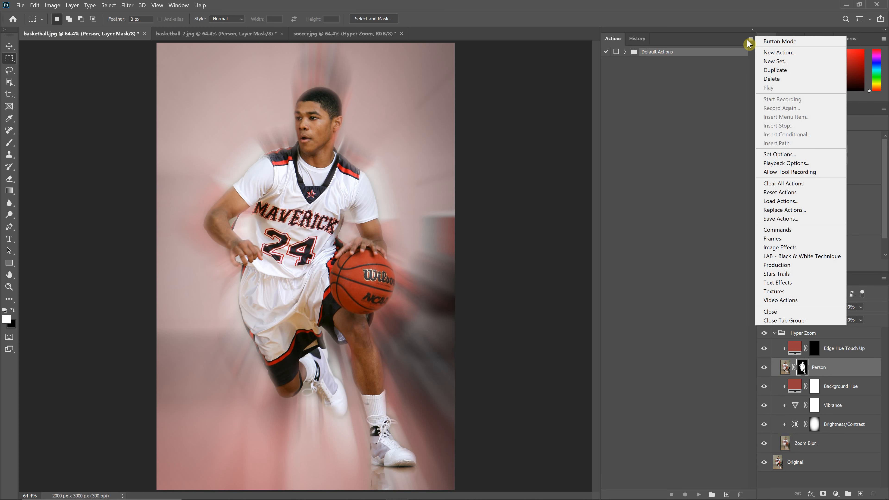
left_click(176, 8)
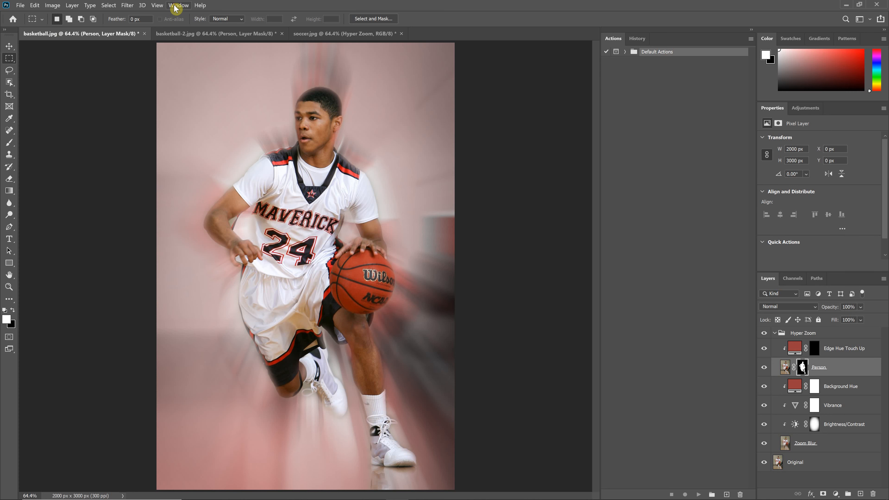
left_click(176, 8)
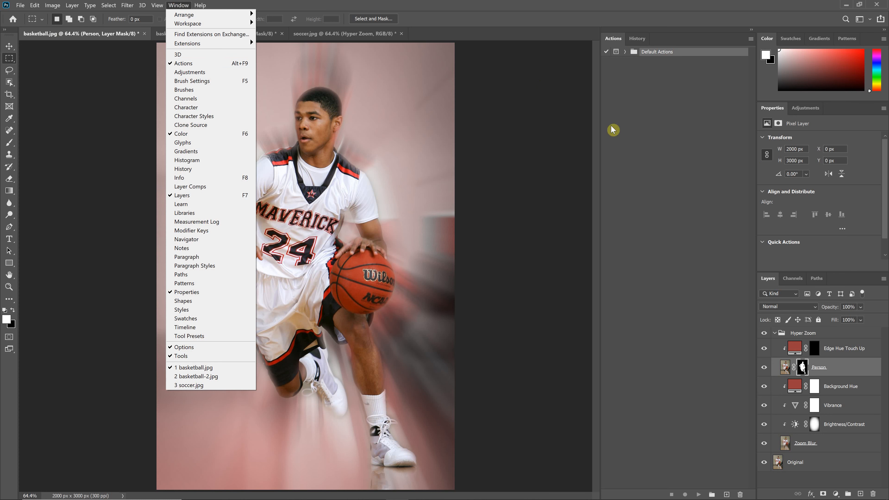
left_click(751, 40)
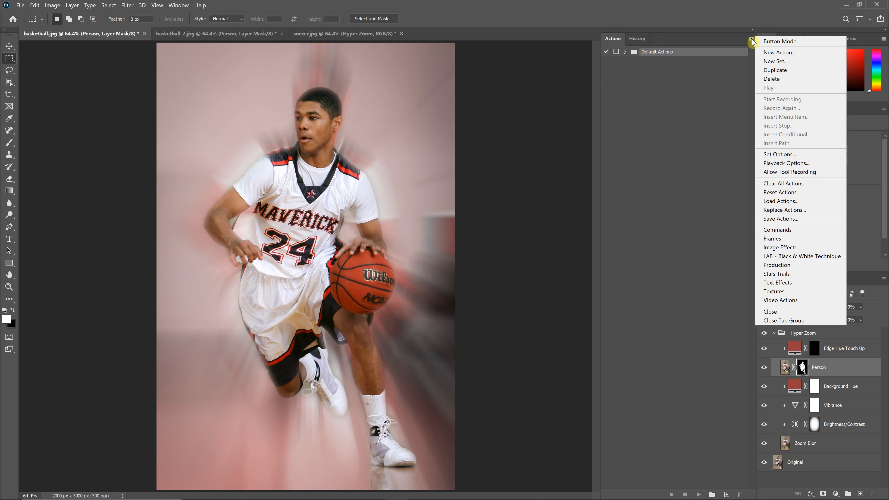
left_click(770, 193)
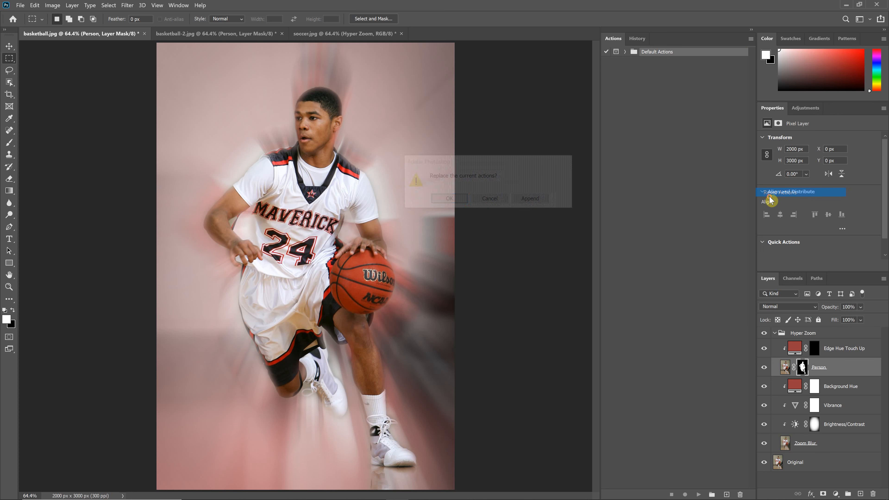
left_click(499, 198)
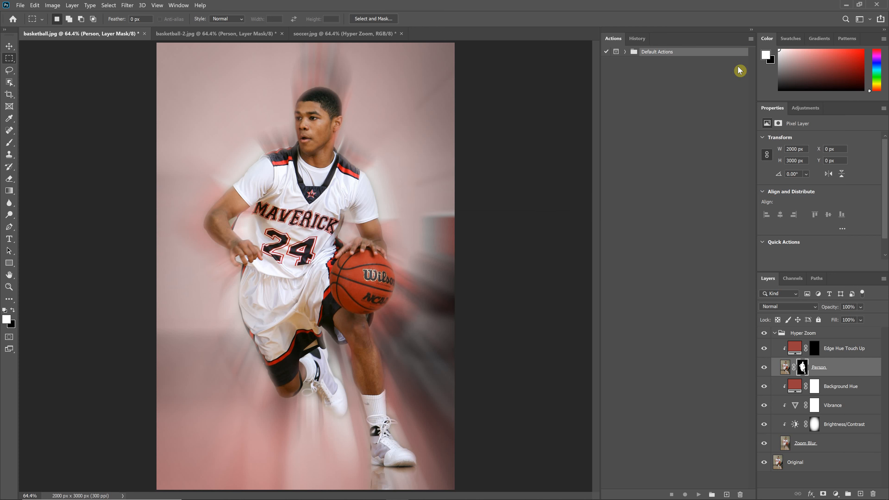
Step: Load the action file Hyper Zoom Actions - Pixnub.atn and expand the Hyper Zoom - by Pixnub.com set
left_click(751, 38)
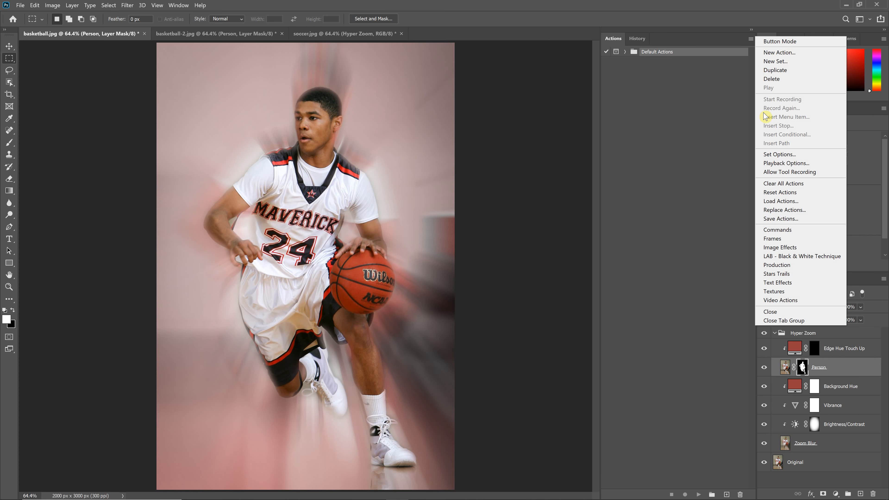
left_click(774, 202)
double_click(337, 66)
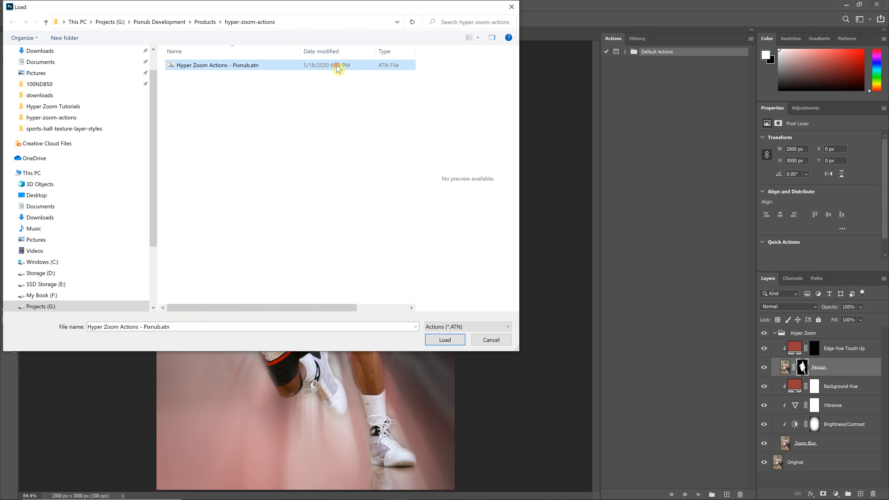
left_click(625, 62)
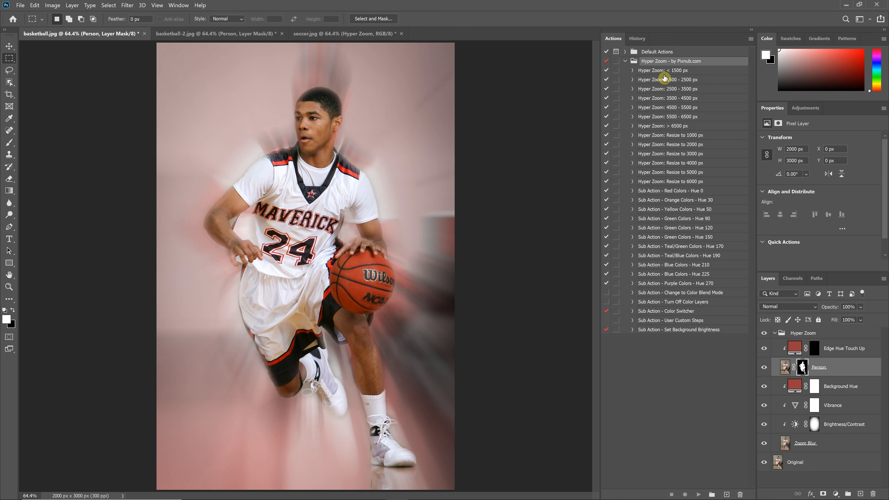
double_click(694, 62)
left_click(705, 62)
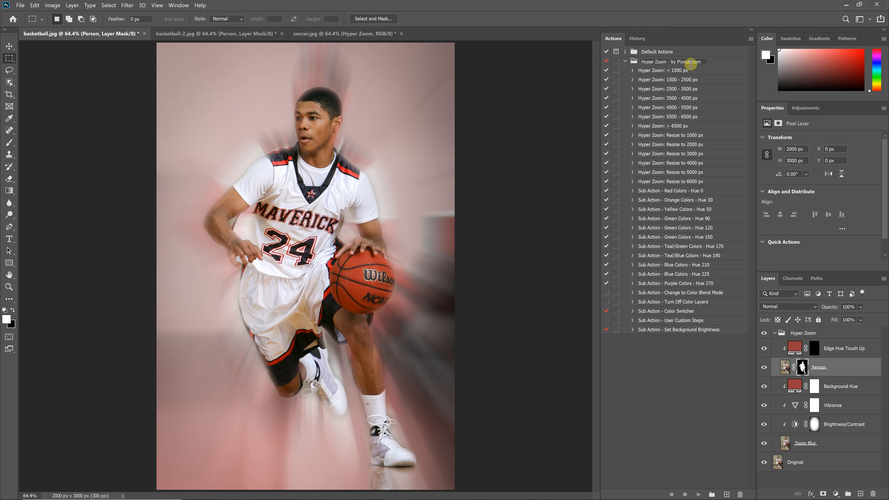
left_click(708, 63)
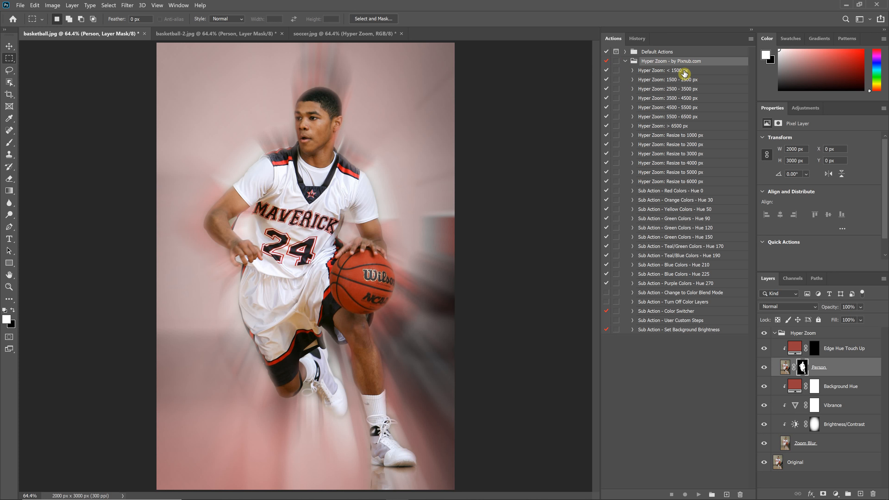
Step: Examine the recorded commands of the Hyper Zoom: 2500 - 3500 px action, widening the actions list to read its sub-action calls
left_click(667, 91)
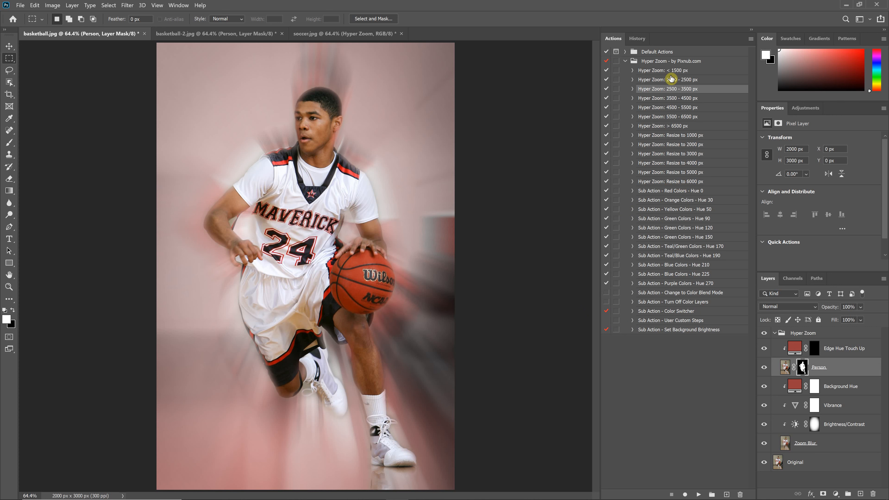
left_click(631, 88)
scroll(661, 199, "down", 8)
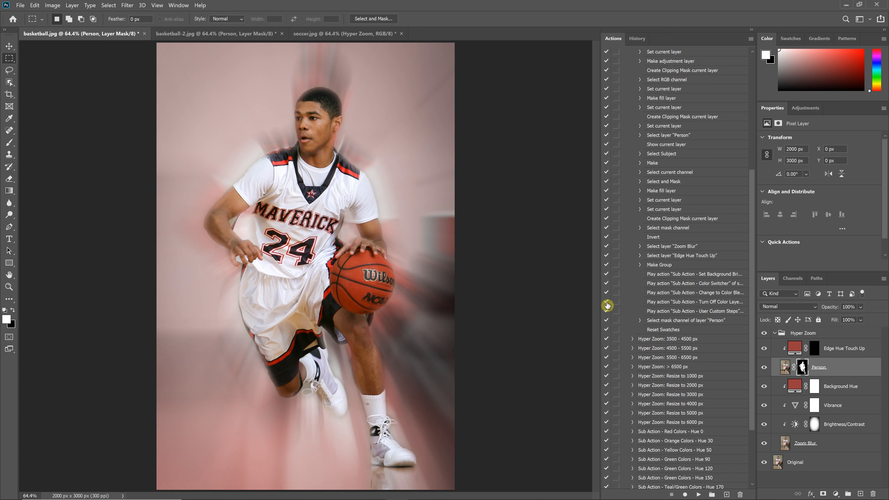
left_click_drag(599, 300, 496, 299)
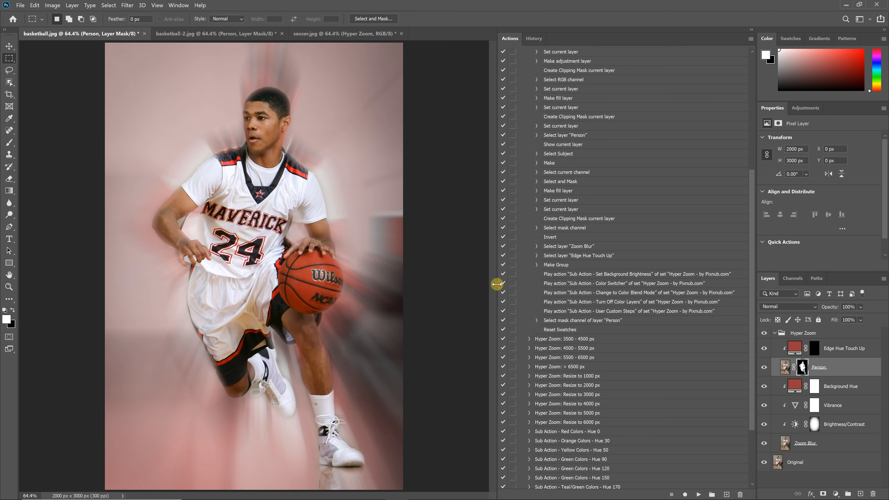
left_click_drag(497, 284, 555, 288)
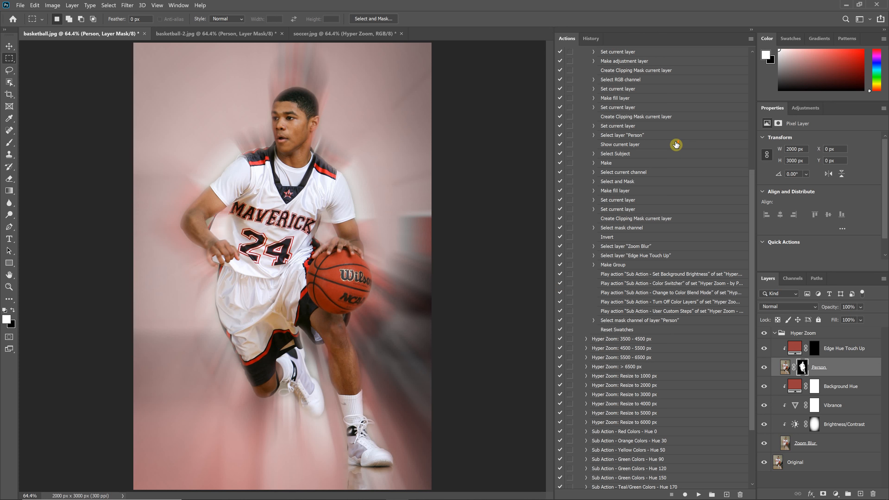
scroll(674, 143, "up", 10)
left_click(586, 89)
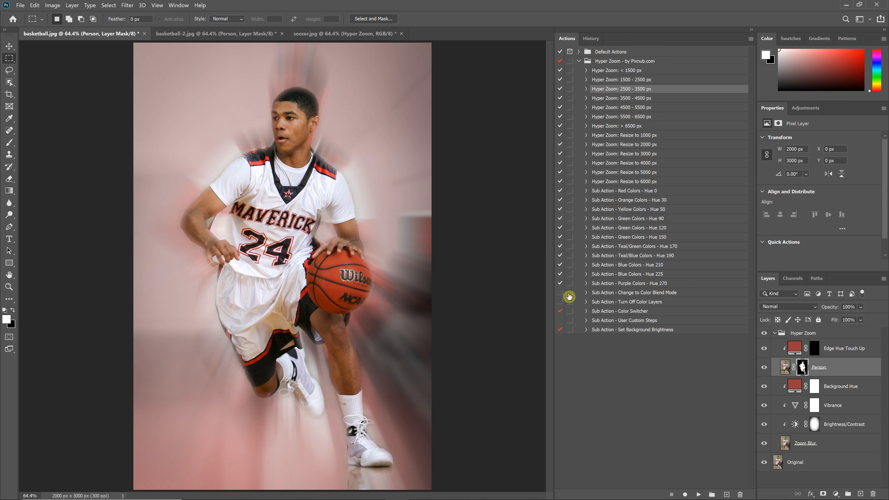
Step: Enable all commands in the Change to Color Blend Mode and Turn Off Color Layers sub actions
left_click(562, 295)
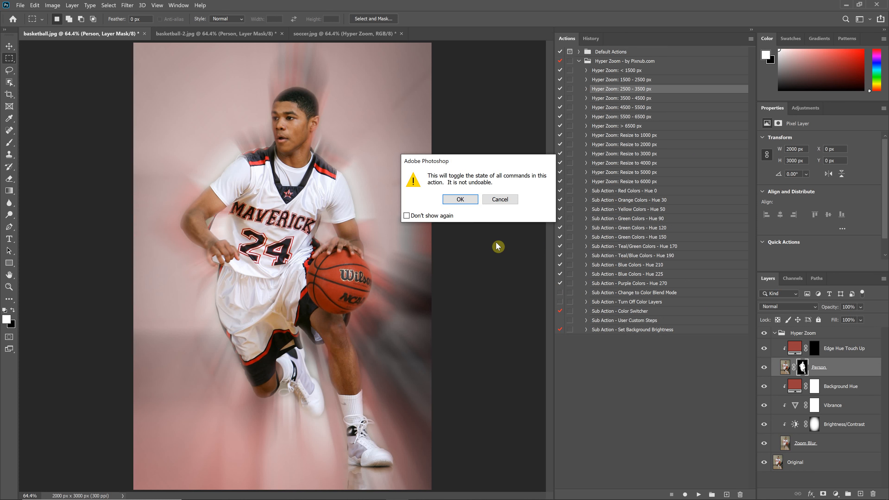
left_click(459, 200)
left_click(561, 303)
left_click(459, 198)
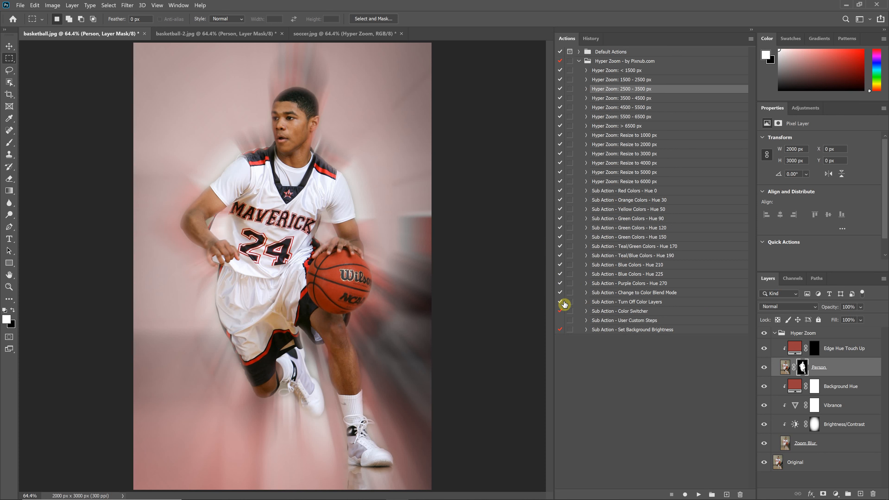
Step: Disable the Turn Off Color Layers and Change to Color Blend Mode sub actions again
left_click(560, 311)
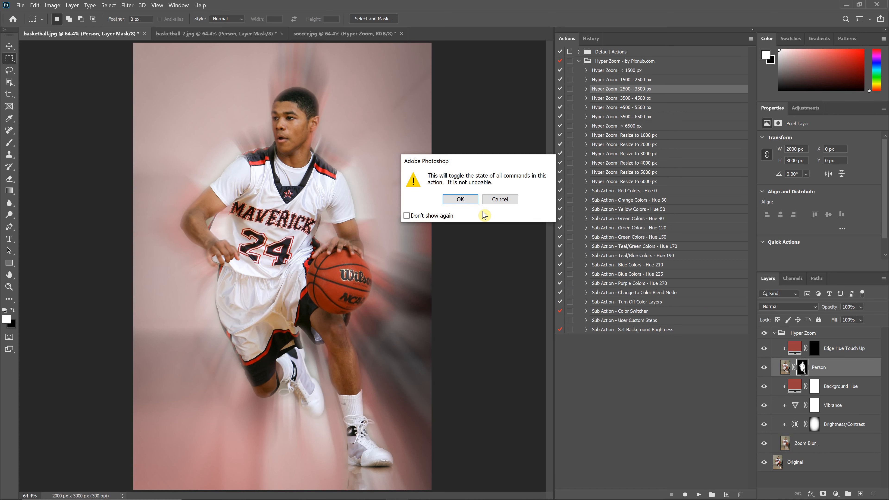
left_click(460, 198)
left_click(559, 293)
left_click(460, 198)
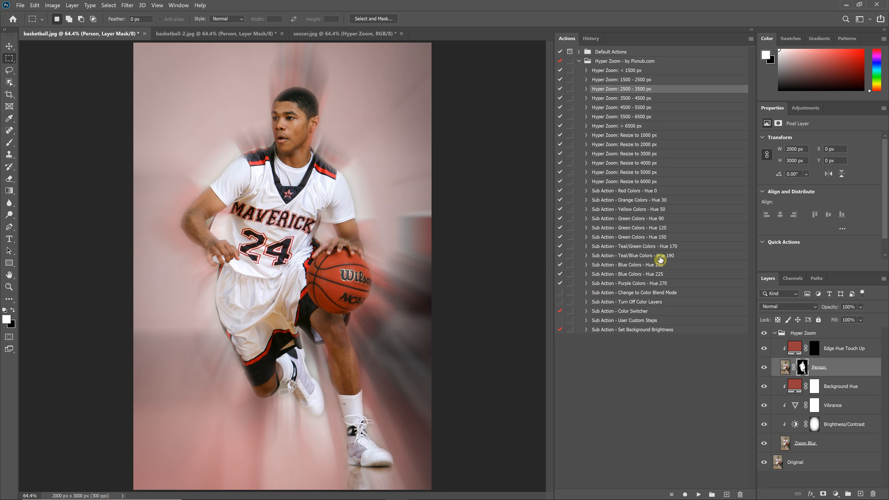
Step: Check the pixel dimensions of basketball.jpg without resizing it, and select the Hyper Zoom: 2500 - 3500 px action
left_click(644, 72)
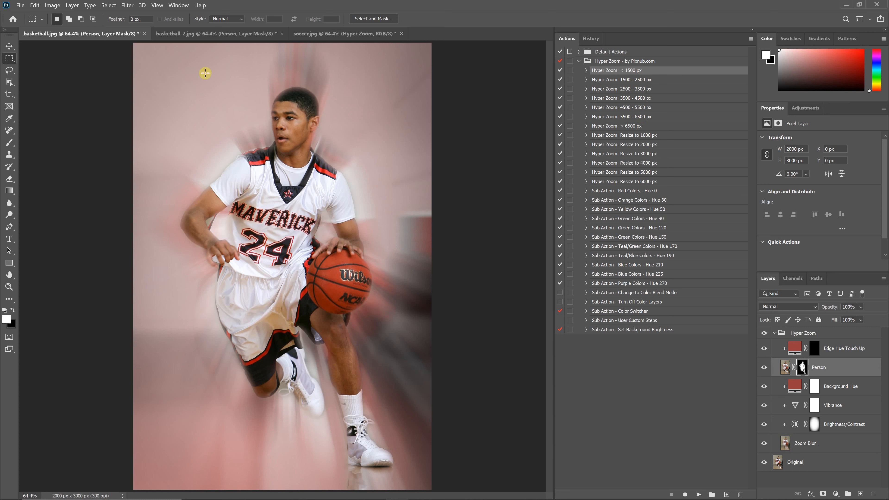
left_click(34, 5)
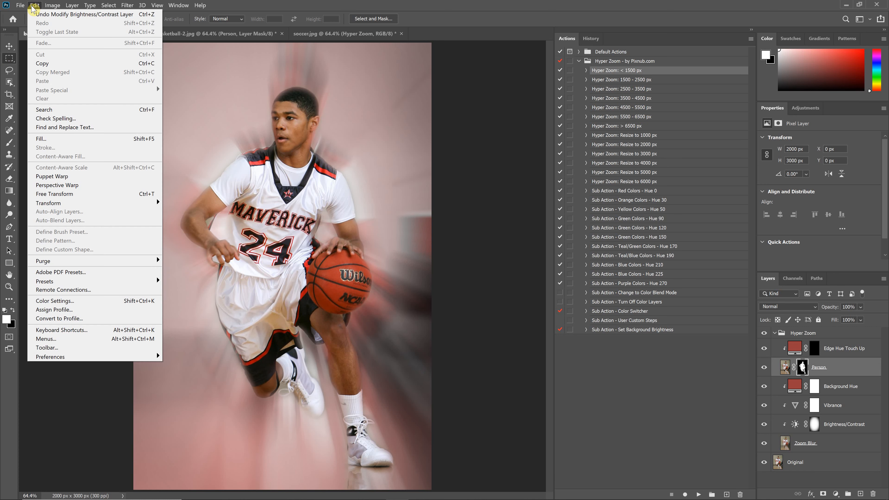
mouse_move(52, 5)
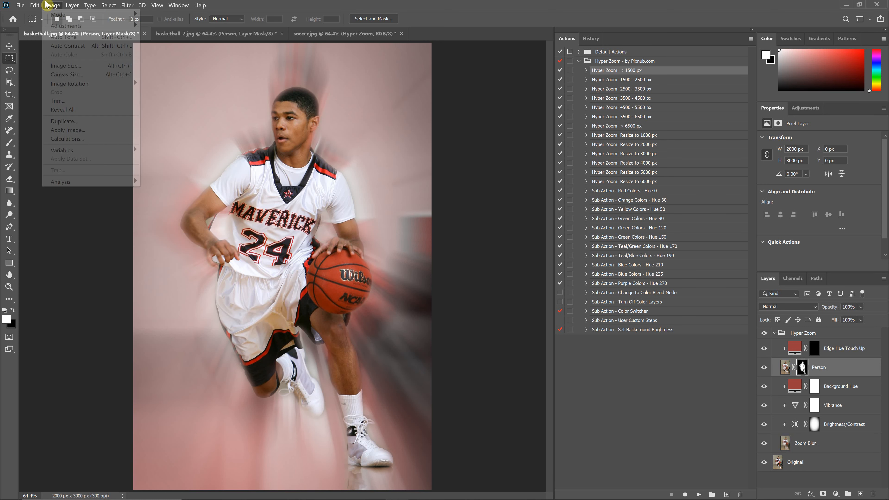
left_click(73, 67)
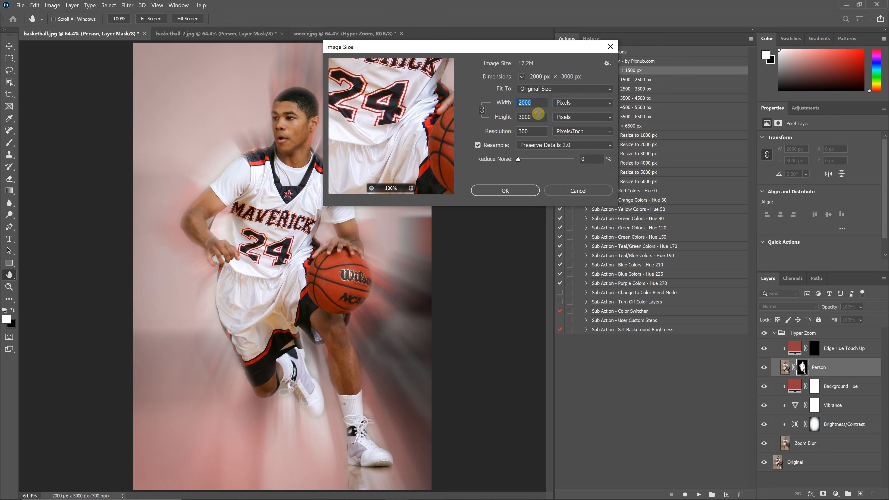
double_click(520, 112)
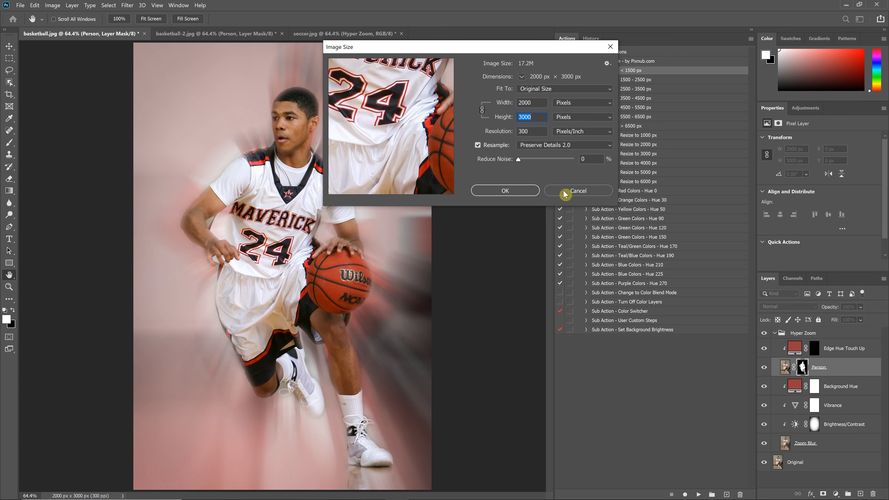
left_click(570, 190)
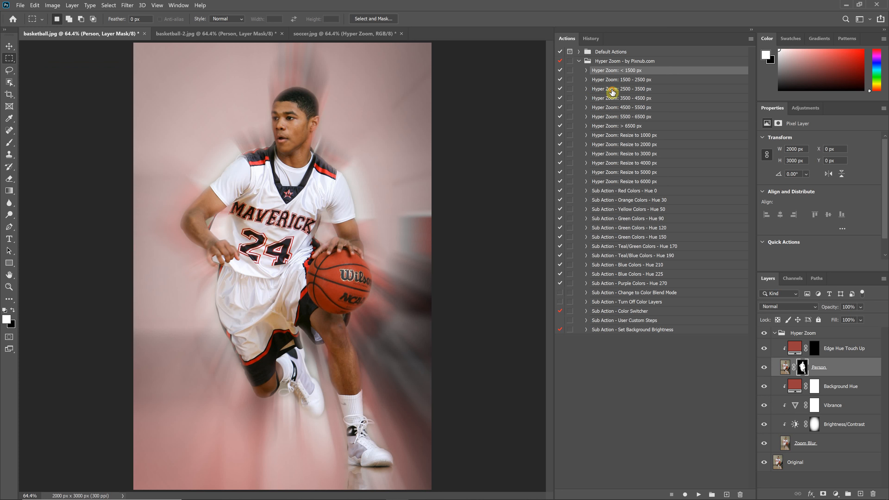
left_click(611, 90)
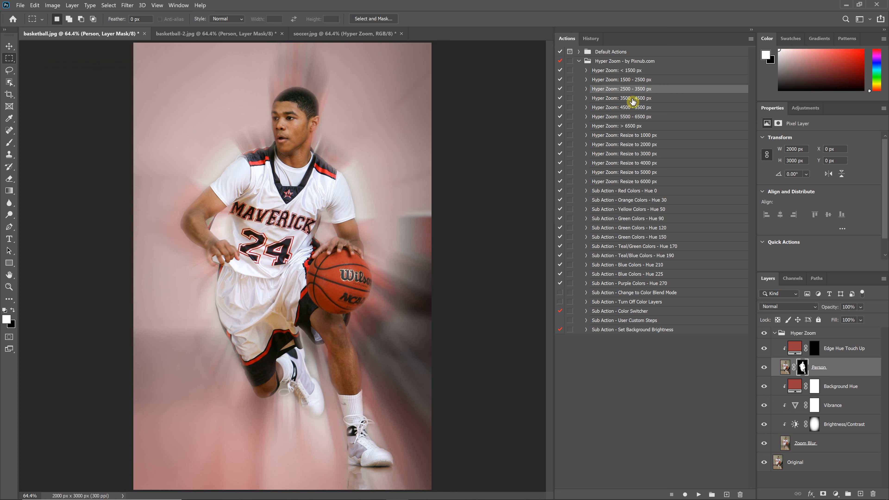
Step: Examine the Image Size settings recorded in the Hyper Zoom: Resize to 3000 px action, and collapse the action again
left_click(635, 136)
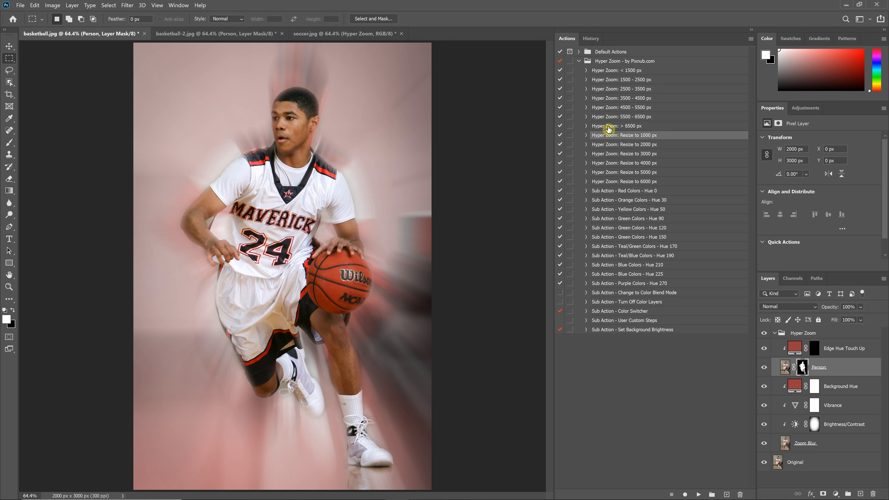
left_click(606, 155)
left_click(586, 154)
scroll(605, 237, "down", 2)
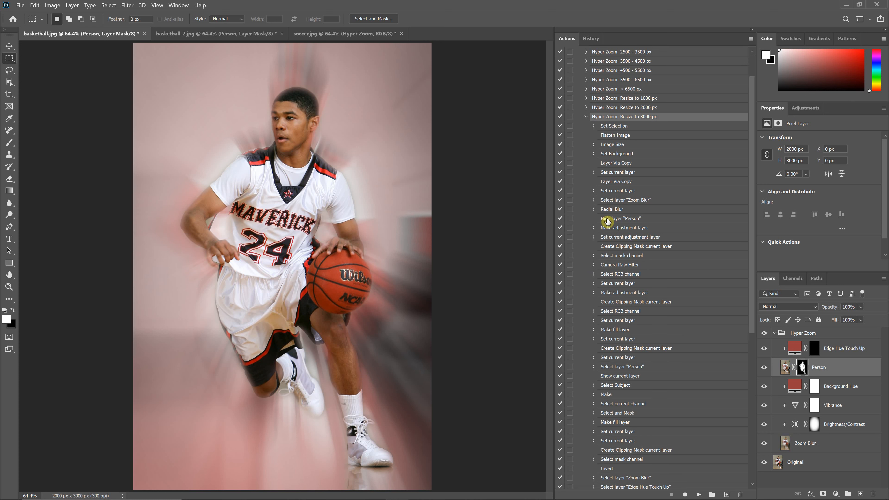
left_click(594, 146)
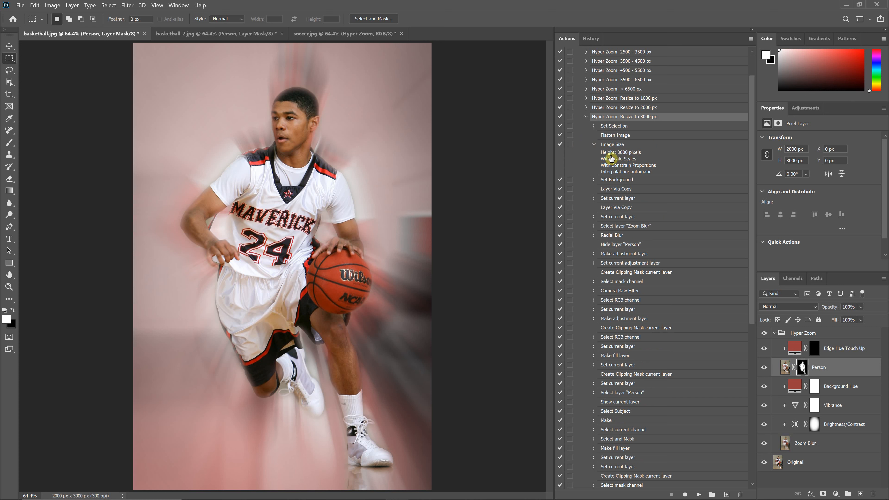
left_click(592, 145)
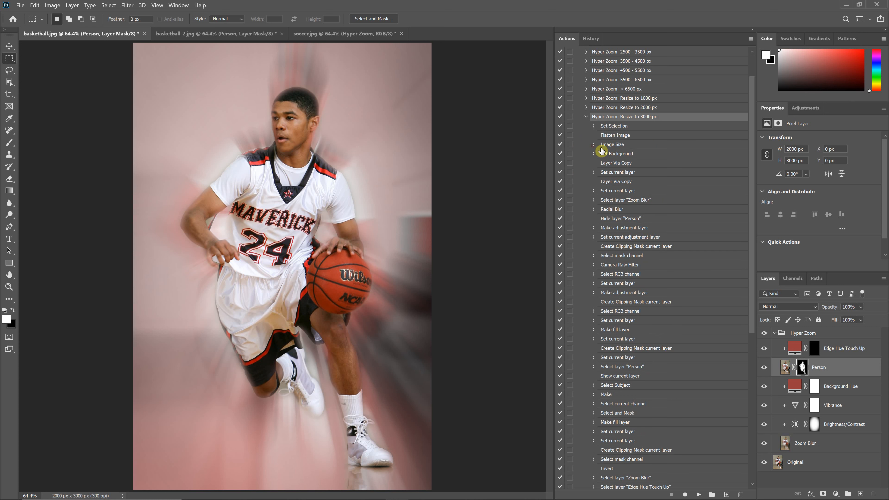
left_click(585, 118)
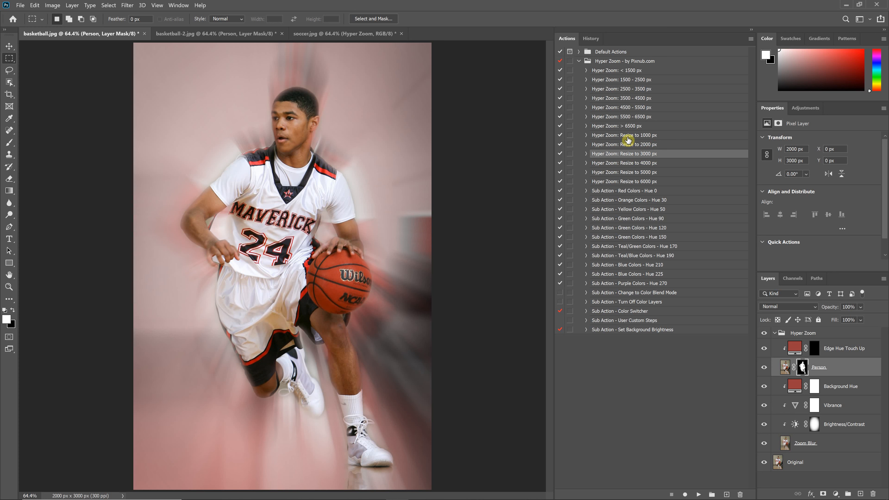
Step: Display the history of basketball.jpg and switch to basketball-2.jpg
left_click(592, 38)
left_click(166, 37)
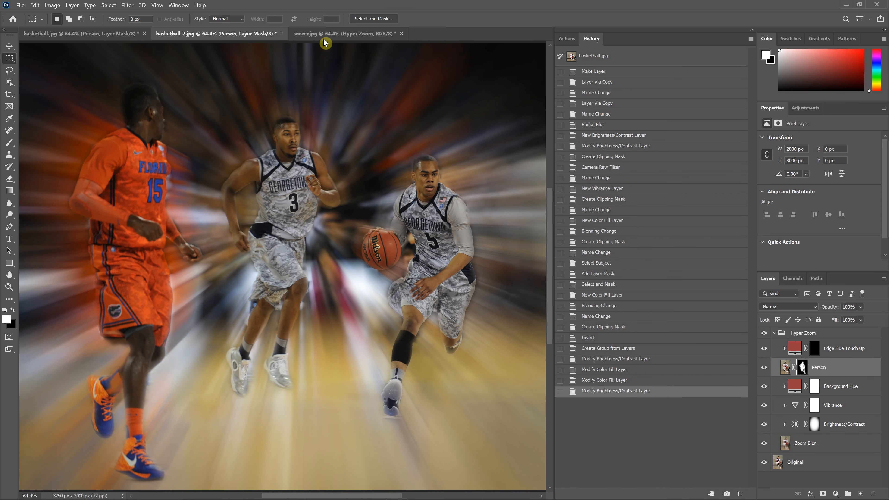
Step: Return to basketball.jpg and revert it to its opening snapshot in the history
left_click(320, 35)
left_click(99, 37)
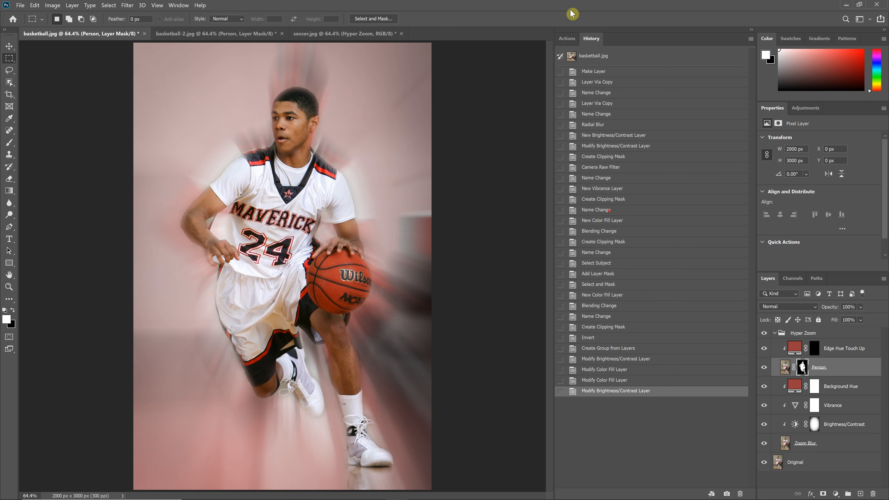
left_click(572, 43)
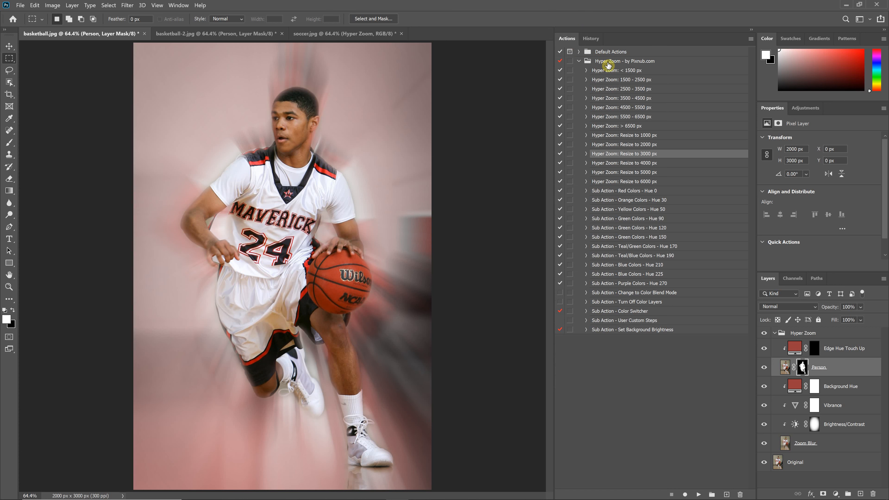
left_click(591, 39)
left_click(607, 55)
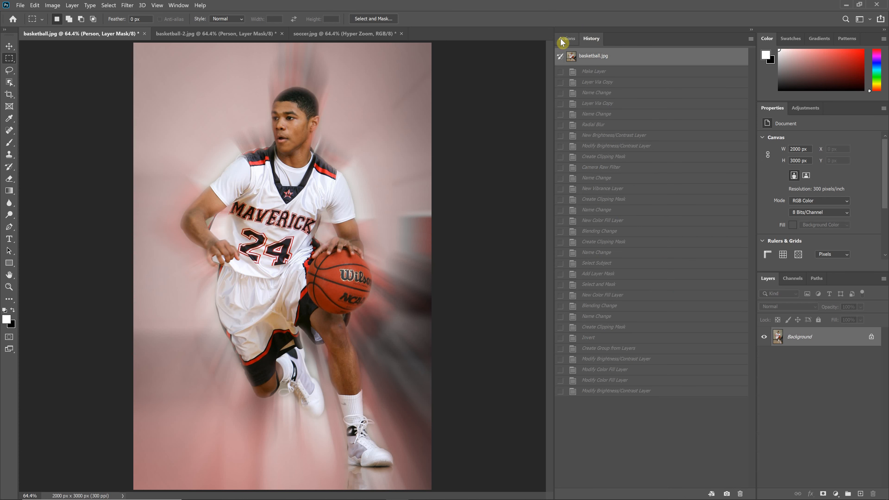
Step: Play the Hyper Zoom: 2500 - 3500 px action on the reverted basketball.jpg
left_click(566, 39)
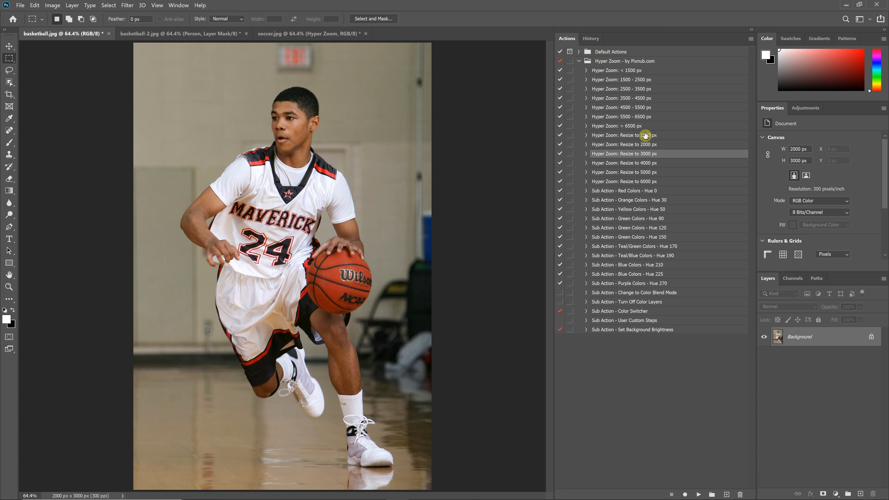
left_click(613, 90)
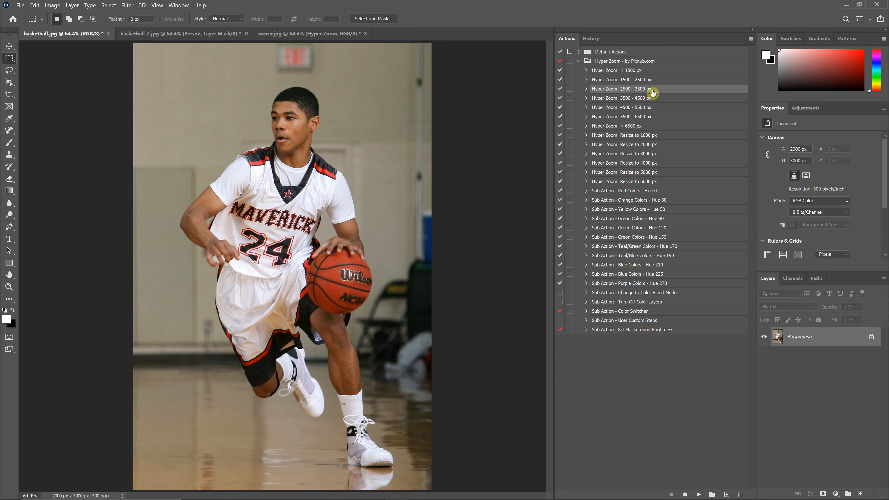
left_click(698, 494)
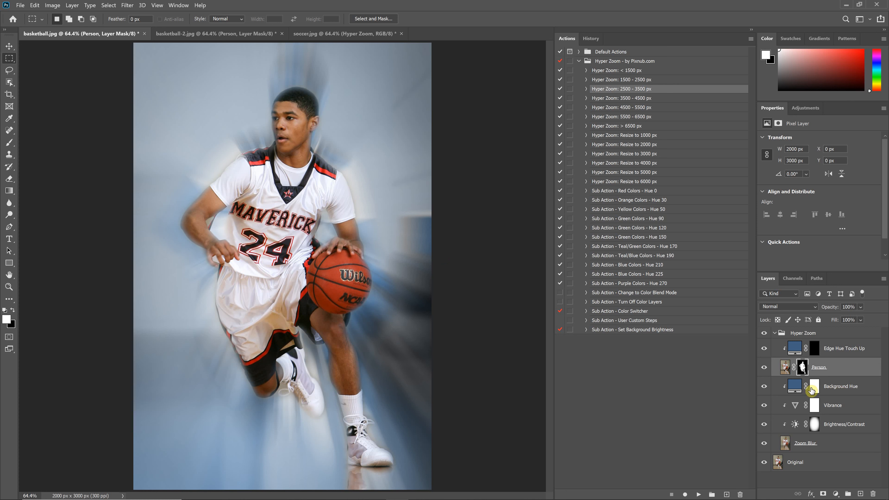
Step: Try different hues and shades for the Background Hue layer's fill color, ending on teal #3b8d82
left_click(794, 388)
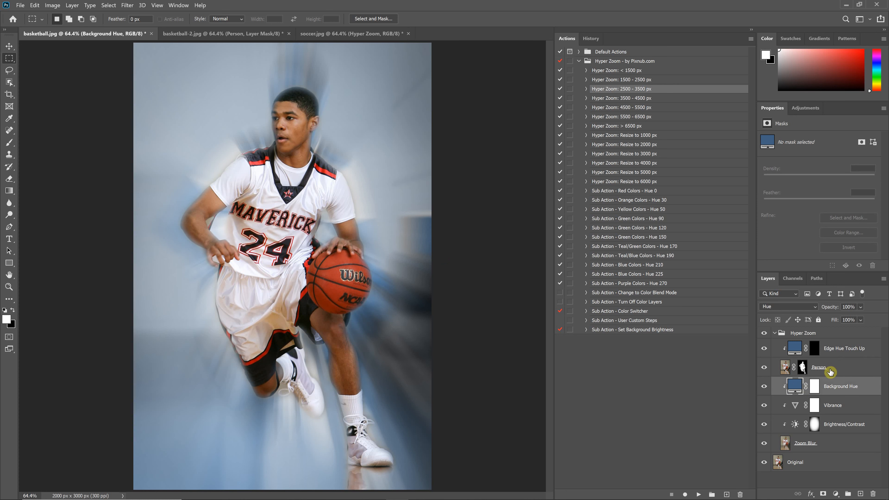
double_click(790, 386)
left_click_drag(689, 136, 689, 124)
left_click_drag(691, 169, 693, 141)
left_click(690, 120)
left_click(688, 131)
left_click(650, 113)
mouse_move(616, 168)
left_mouse_down()
mouse_move(589, 146)
mouse_move(621, 114)
mouse_move(655, 105)
mouse_move(641, 140)
mouse_move(612, 153)
mouse_move(626, 137)
left_mouse_up()
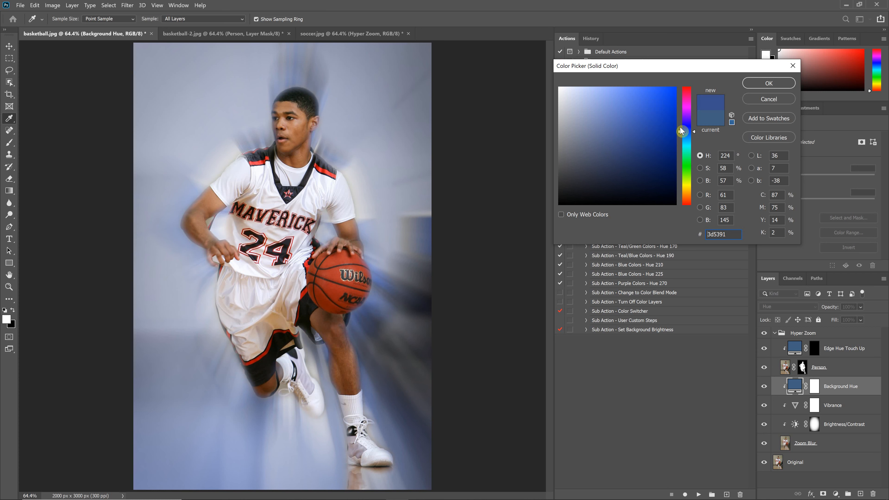
left_click(689, 149)
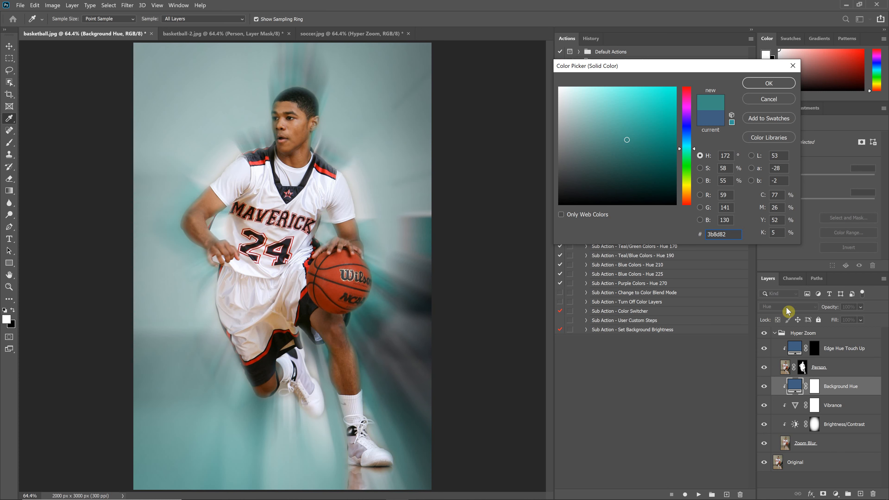
Step: Set the hue of the Background Hue layer's fill color to 0
left_click(725, 157)
type("0")
left_click(772, 86)
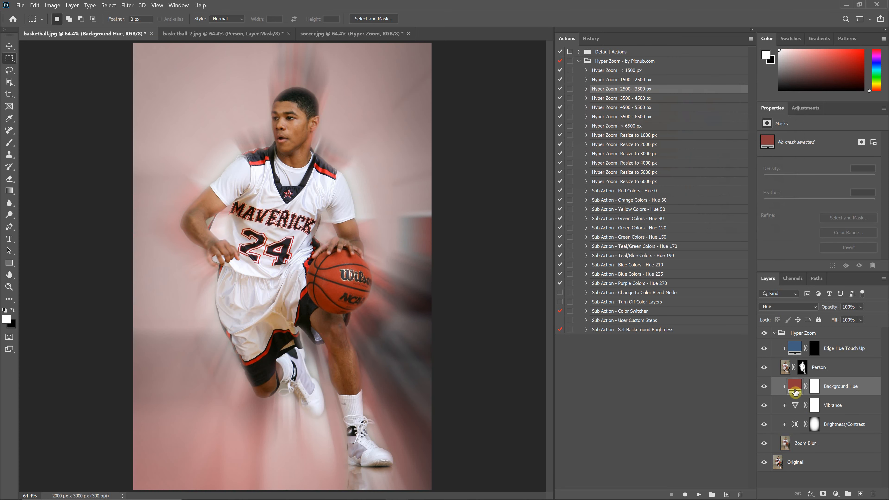
Step: Try the Color blend mode with a stronger red fill, #bd2727, on the Background Hue layer, and return its blend mode to Hue
left_click(798, 308)
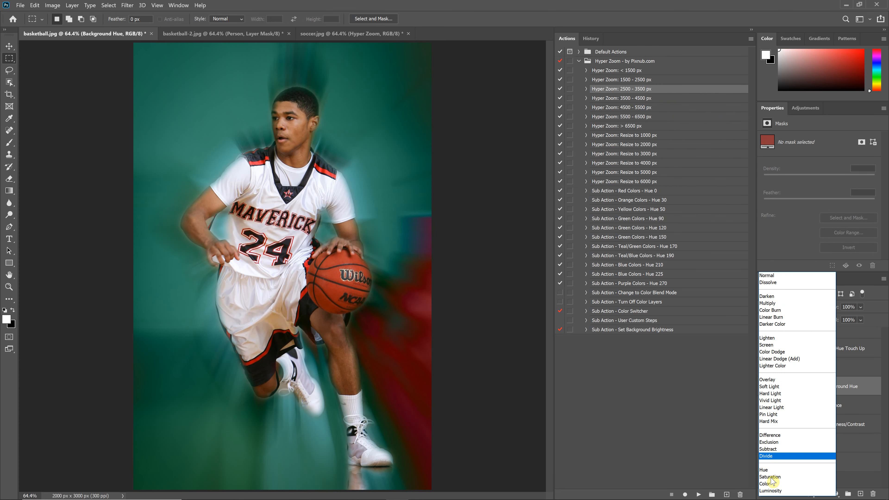
left_click(772, 485)
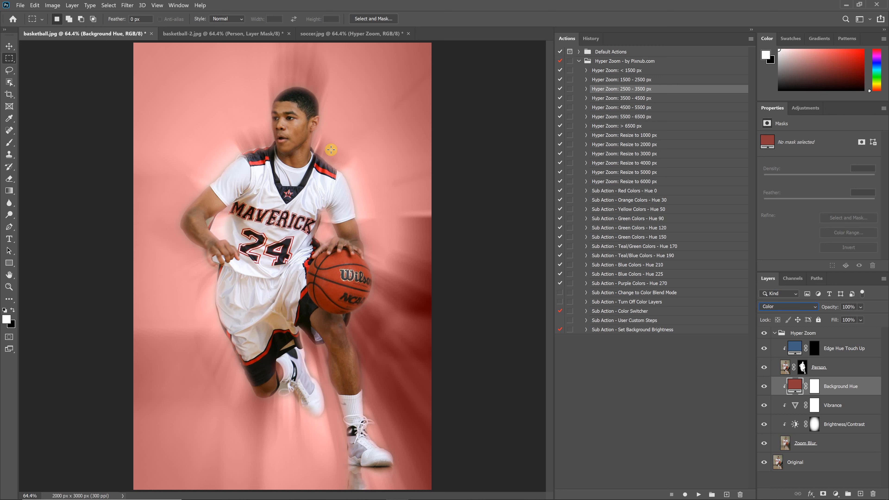
double_click(794, 386)
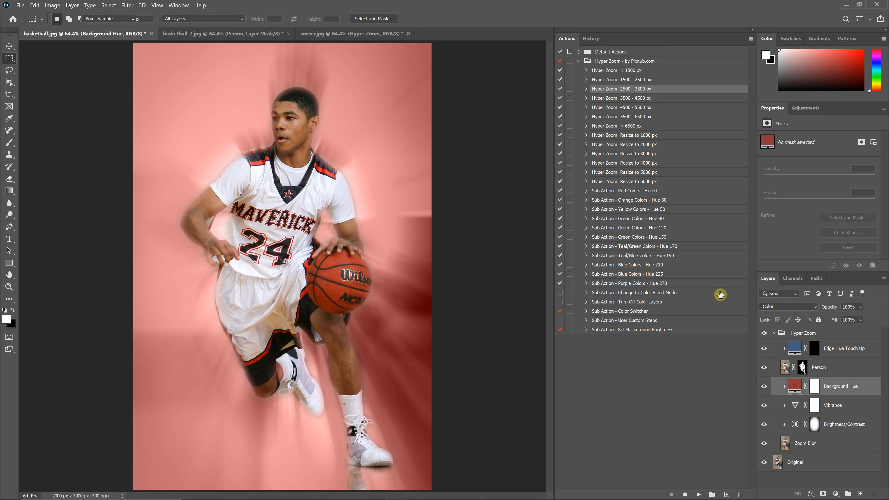
mouse_move(637, 118)
left_mouse_down()
mouse_move(597, 177)
mouse_move(657, 113)
mouse_move(627, 143)
mouse_move(651, 117)
left_mouse_up()
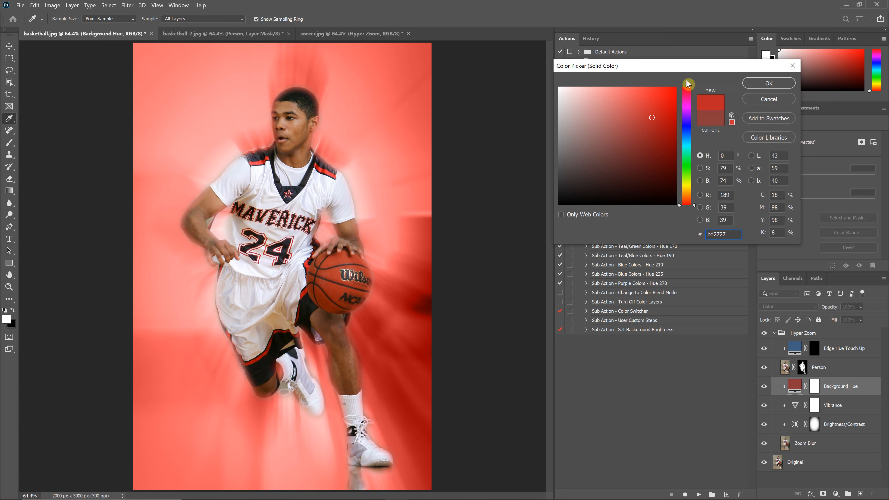
left_click(770, 85)
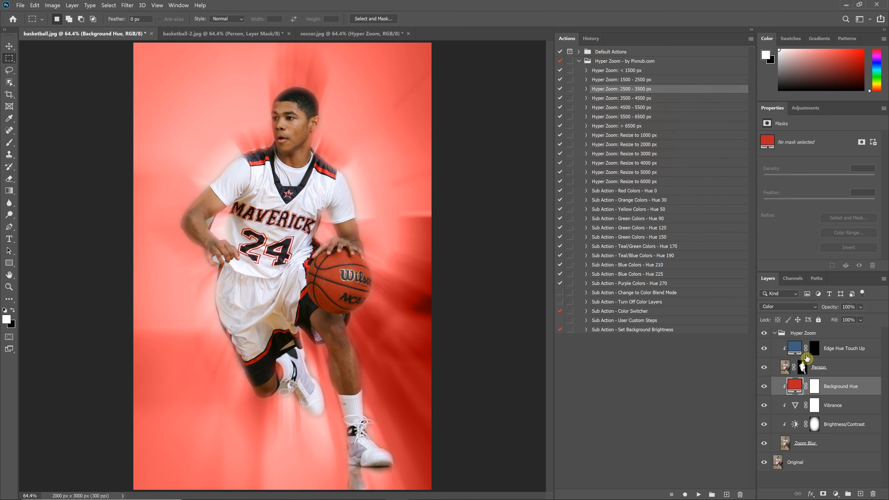
left_click(789, 306)
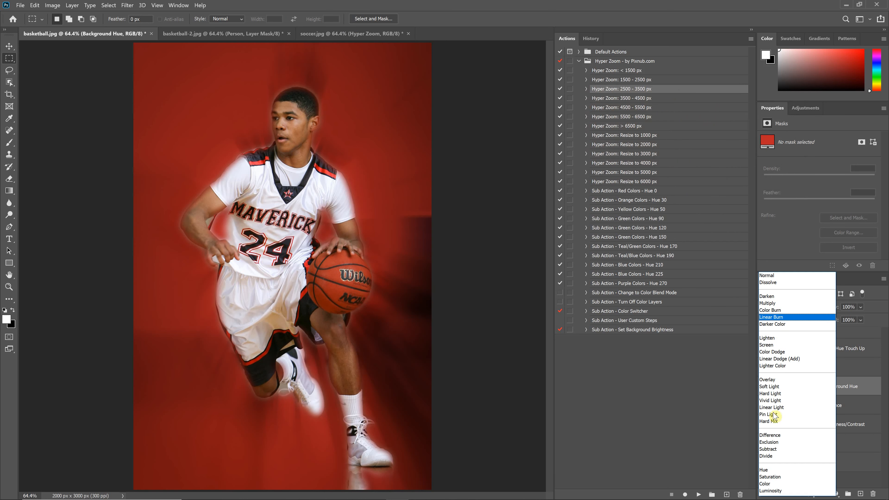
left_click(767, 470)
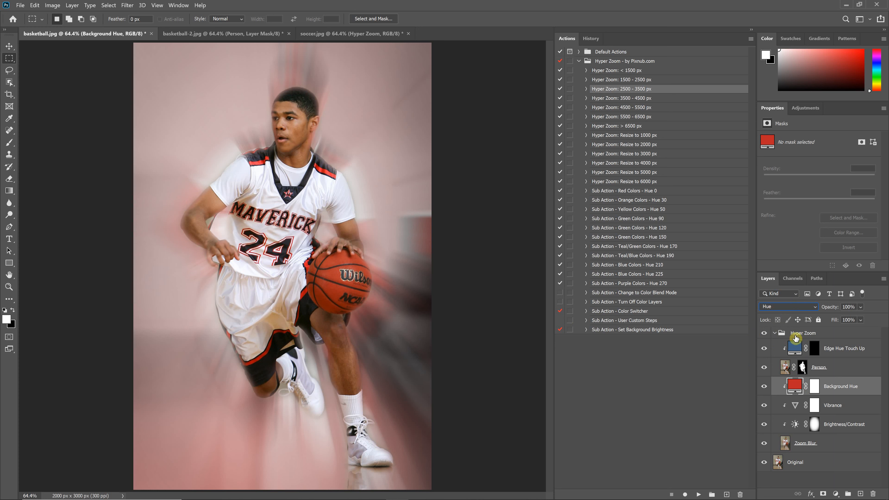
Step: Play the Sub Action - Green Colors - Hue 90 to recolor both hue layers
left_click(614, 192)
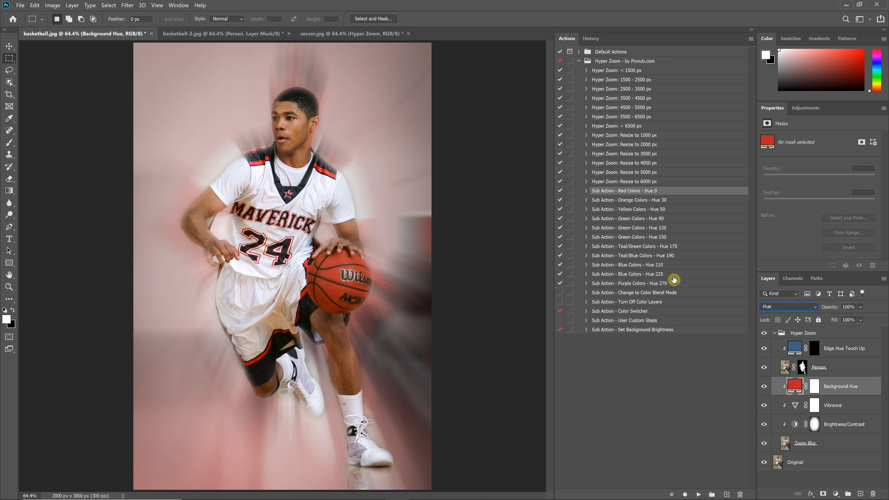
left_click(634, 222)
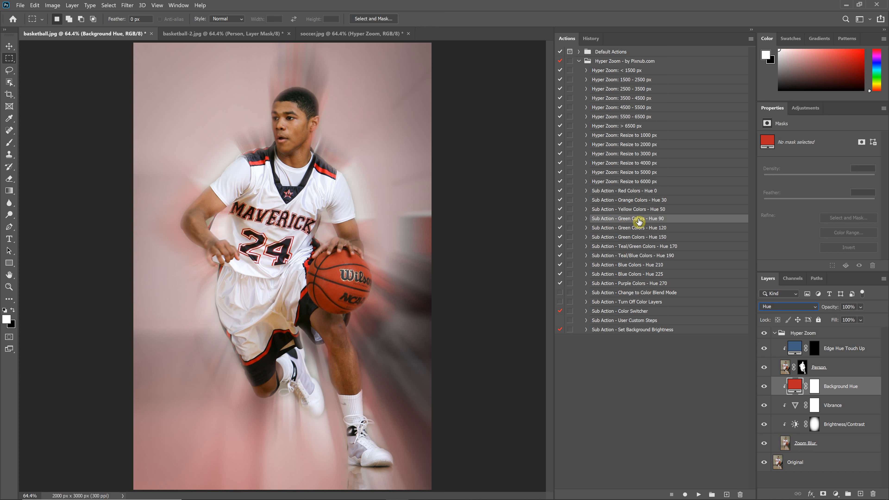
left_click(697, 494)
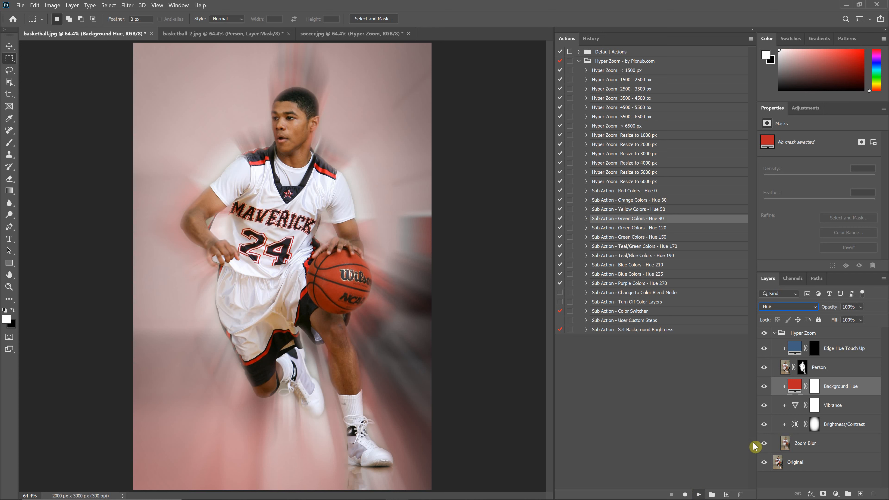
Step: Compare the Background Hue and Edge Hue Touch Up fill layers, switching the touch-up layer's visibility off and on
left_click(795, 389)
left_click(796, 348)
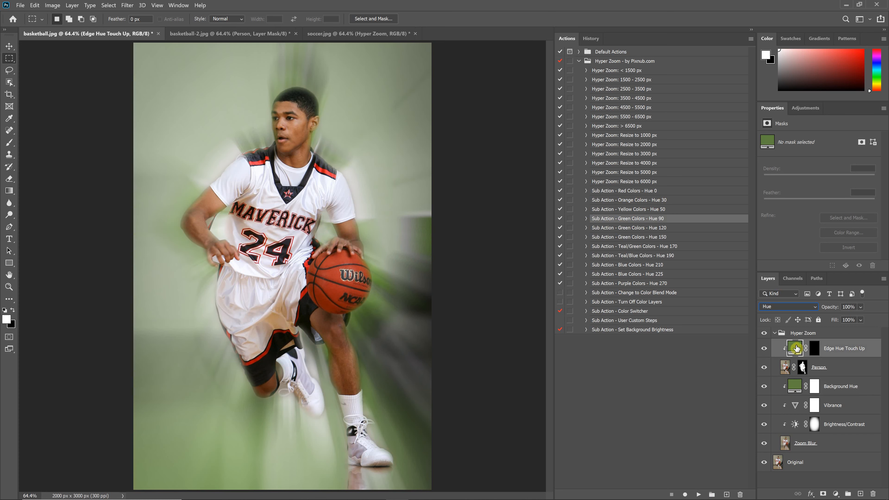
left_click(793, 391)
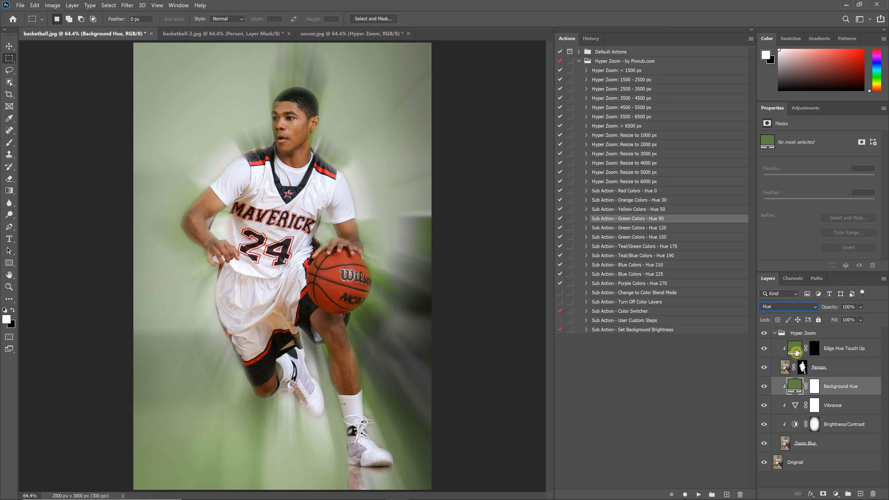
left_click(796, 347)
left_click(764, 348)
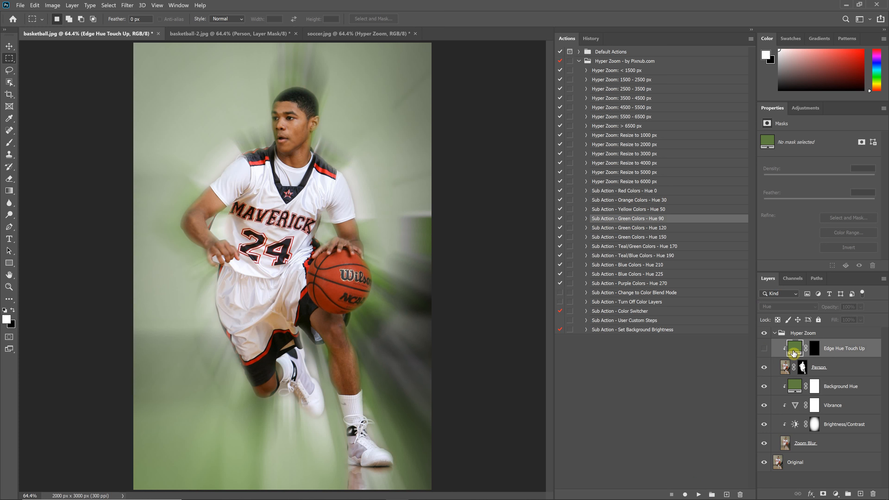
left_click(762, 349)
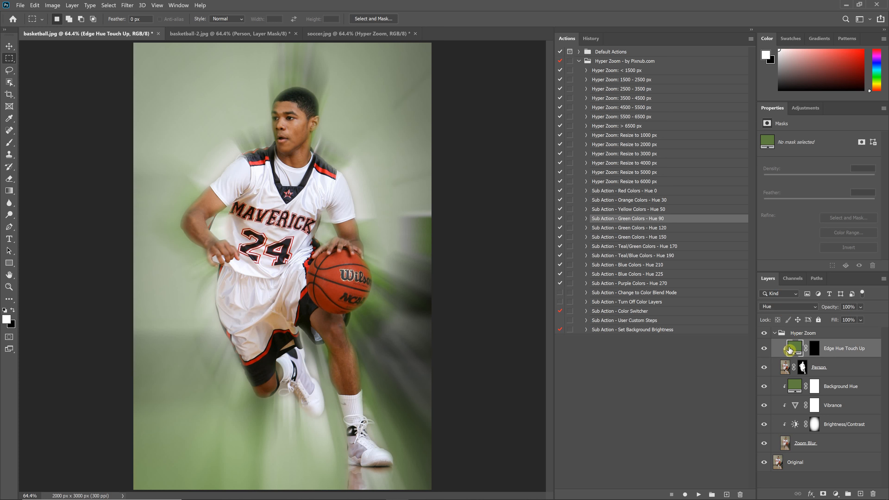
Step: Play the Sub Action - Red Colors - Hue 0 to recolor both hue layers red
left_click(637, 194)
left_click(697, 493)
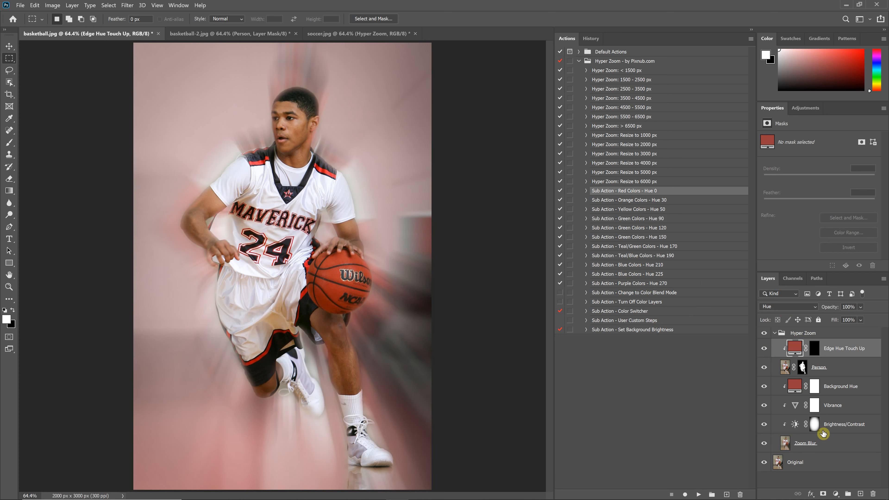
Step: Set the brightness of the Brightness/Contrast adjustment layer to 125, after trying the maximum of 150
left_click(795, 427)
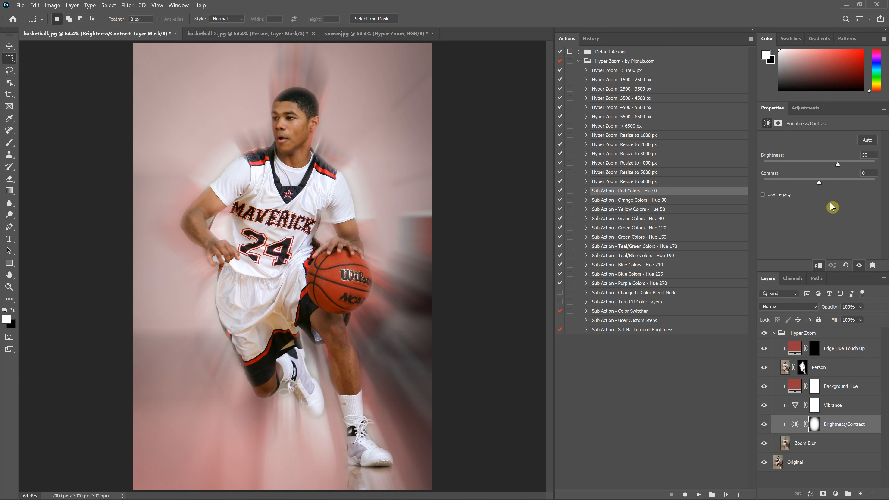
left_click_drag(842, 164, 880, 168)
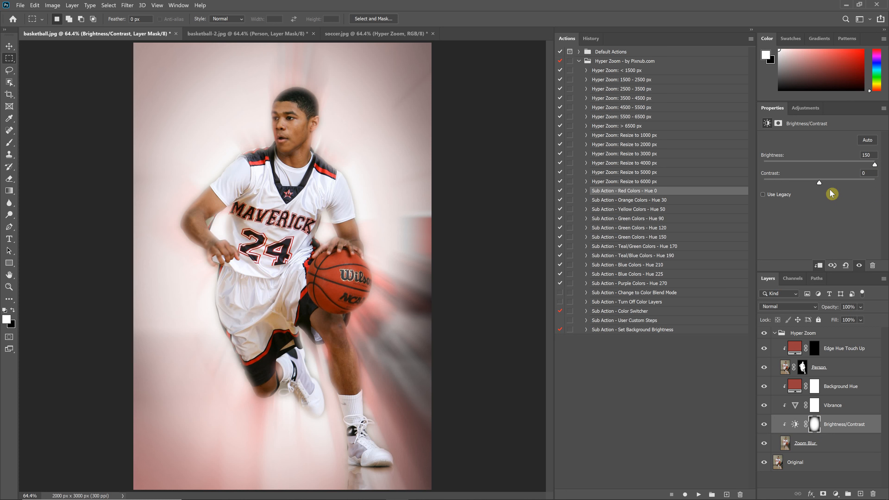
left_click_drag(874, 164, 846, 165)
left_click(862, 167)
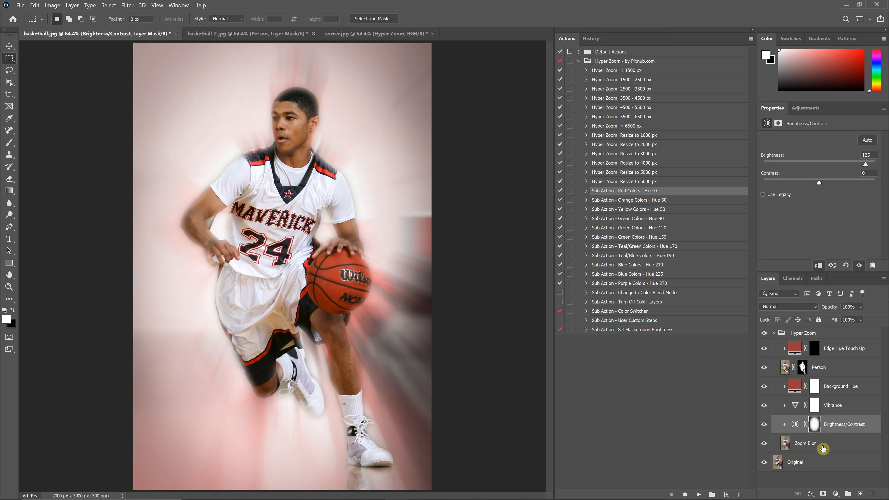
Step: Raise the Vibrance adjustment layer to Vibrance +28 and Saturation +29
left_click(797, 406)
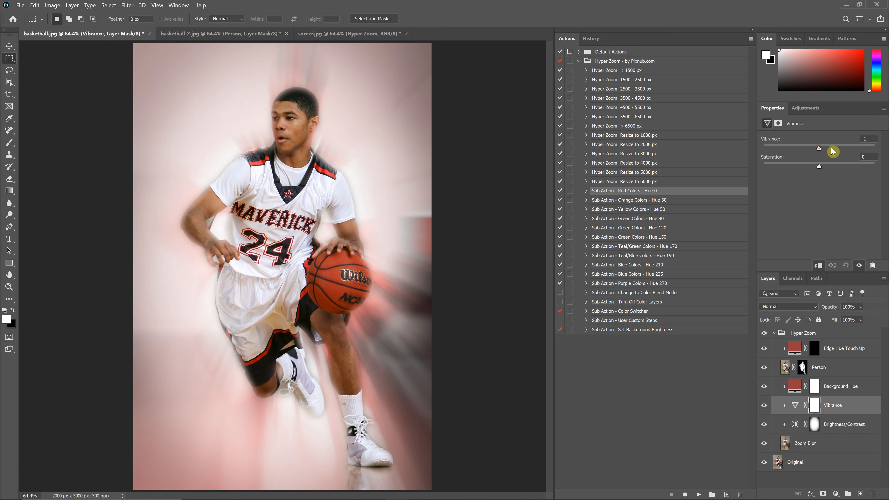
left_click_drag(843, 170, 835, 170)
left_click_drag(840, 153, 835, 152)
Step: Hide the Background Hue and Edge Hue Touch Up layers, and compare with the original by switching the Hyper Zoom group off and on
left_click(763, 386)
left_click(764, 350)
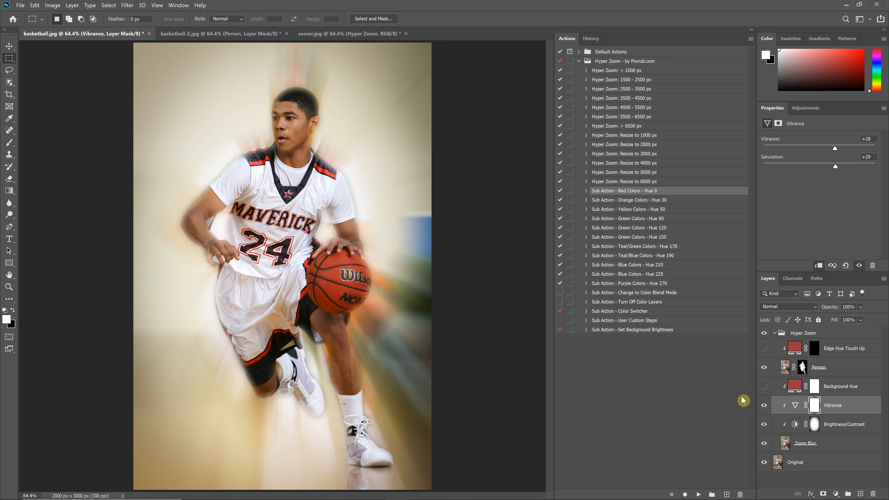
left_click(763, 333)
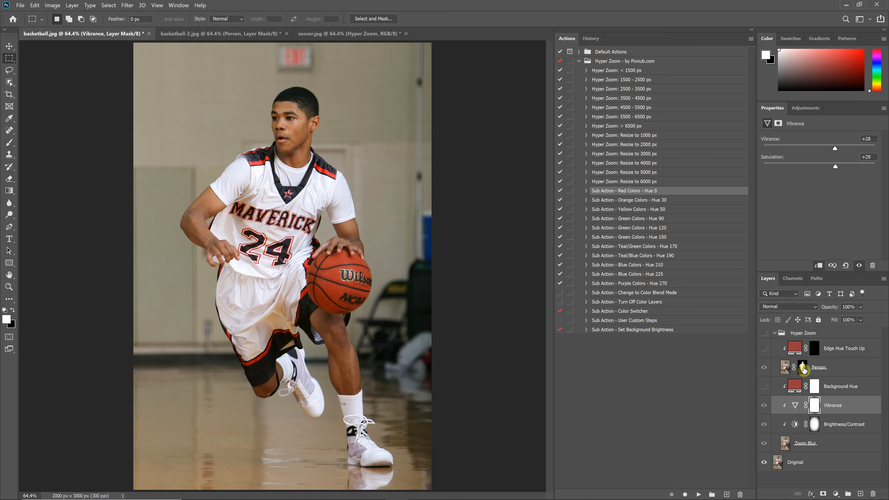
left_click(764, 332)
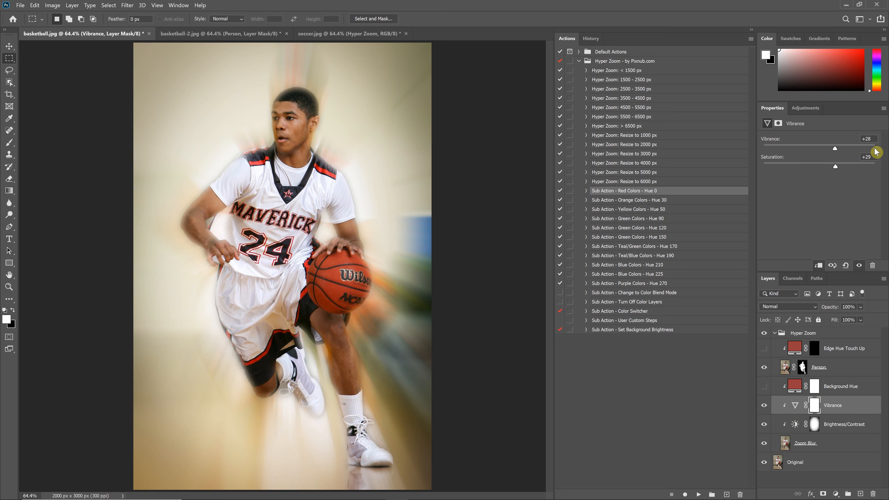
Step: Reset both Saturation and Vibrance to 0 on the Vibrance adjustment layer
left_click(868, 157)
type("0")
left_click(863, 139)
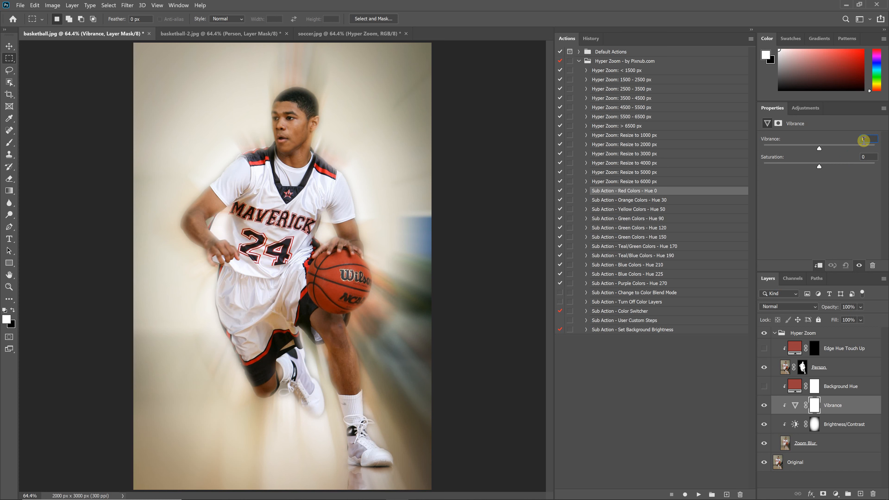
Step: Show the Background Hue and Edge Hue Touch Up layers again, and select the Person layer's mask
left_click(763, 388)
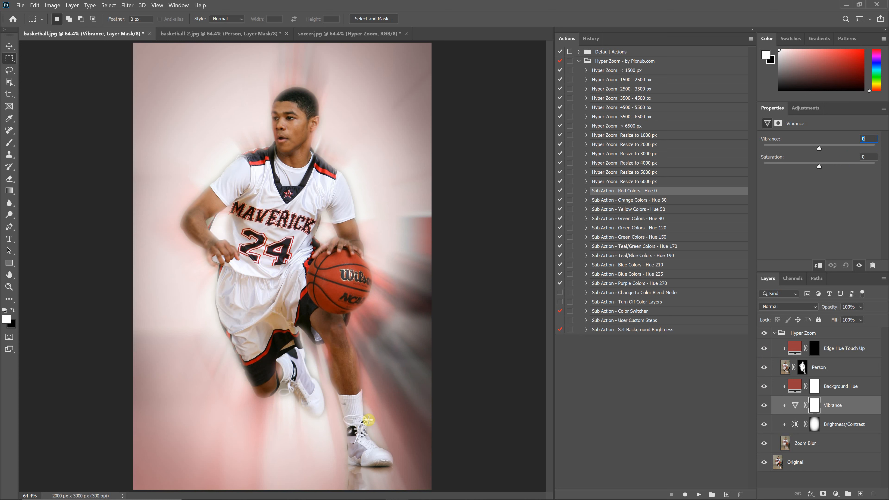
left_click(803, 370)
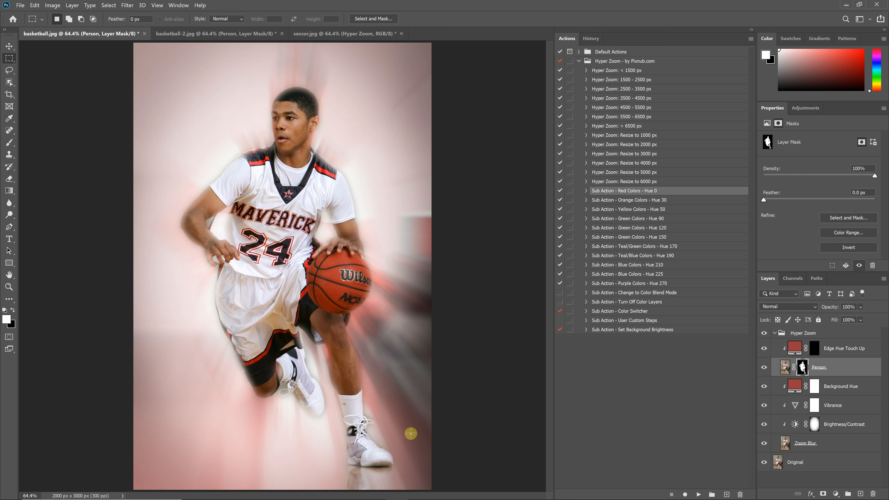
Step: Inspect the Person layer's mask on its own, alternating between the black-and-white mask and the normal image
left_click(802, 367, "alt")
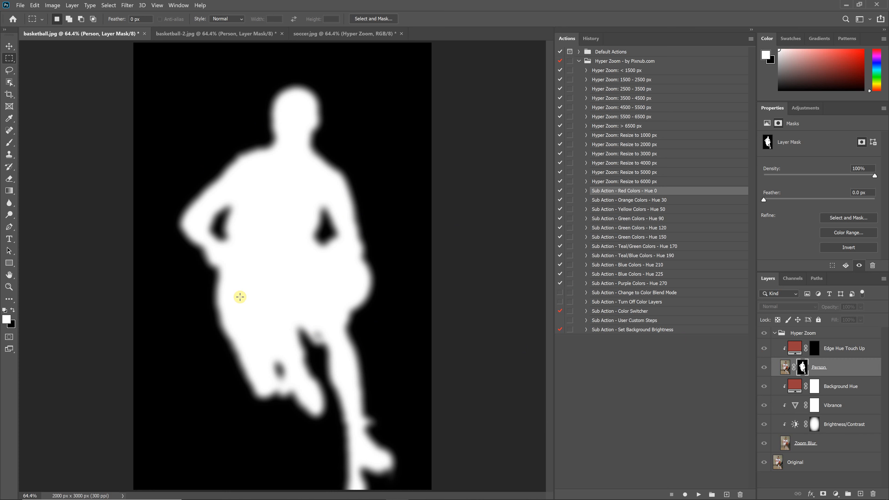
left_click(785, 367)
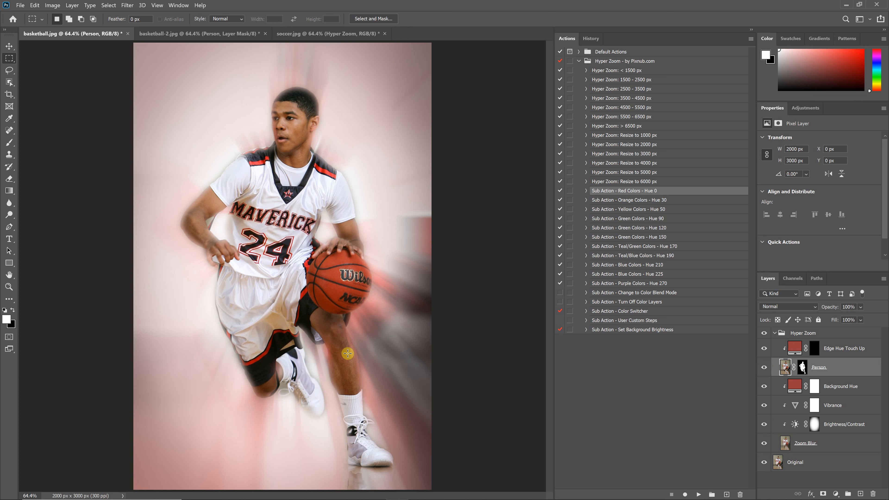
left_click(803, 368, "alt")
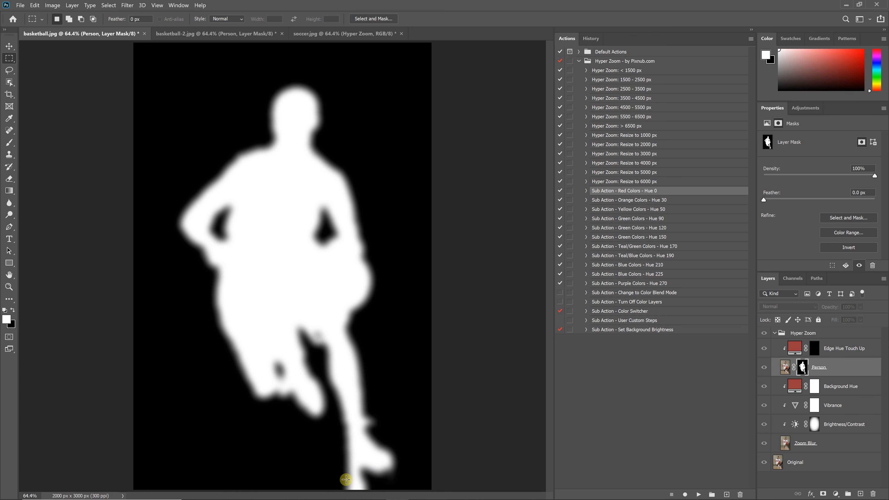
left_click(803, 370, "alt")
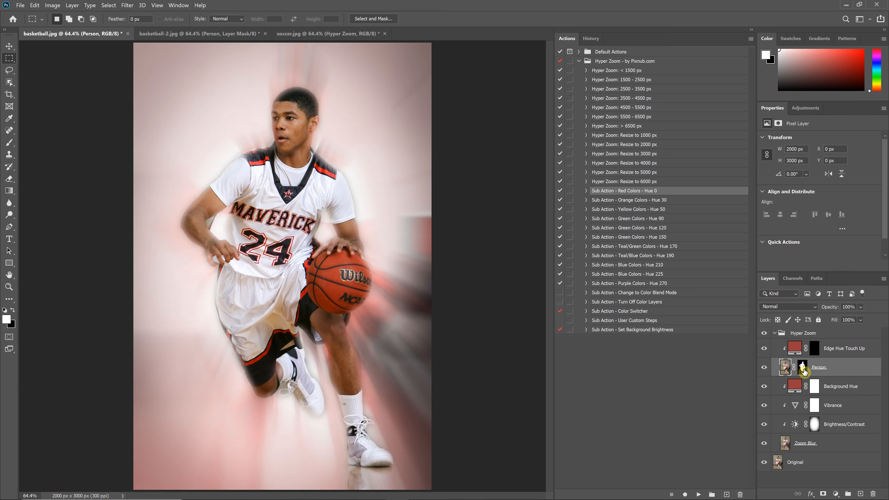
Step: Paint black on the Person layer's mask with a 200 px, 0% hardness brush over the floor area below the front shoe
left_click(801, 370)
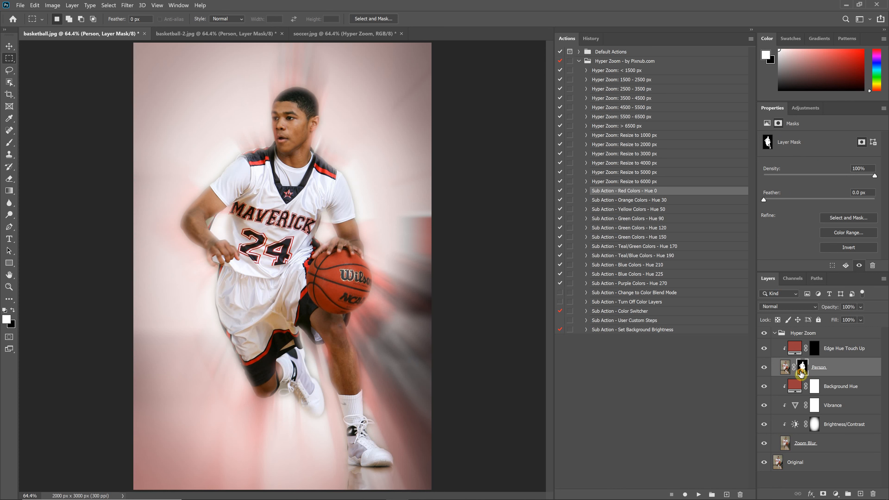
left_click(13, 311)
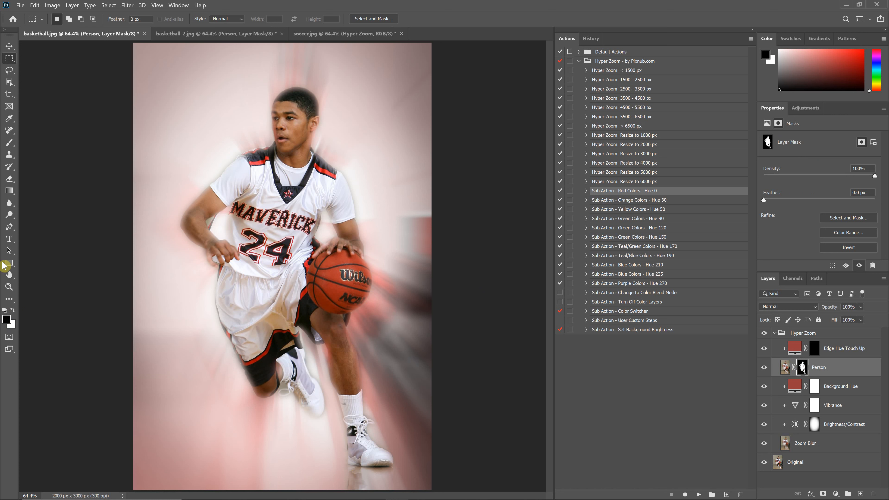
left_click(10, 144)
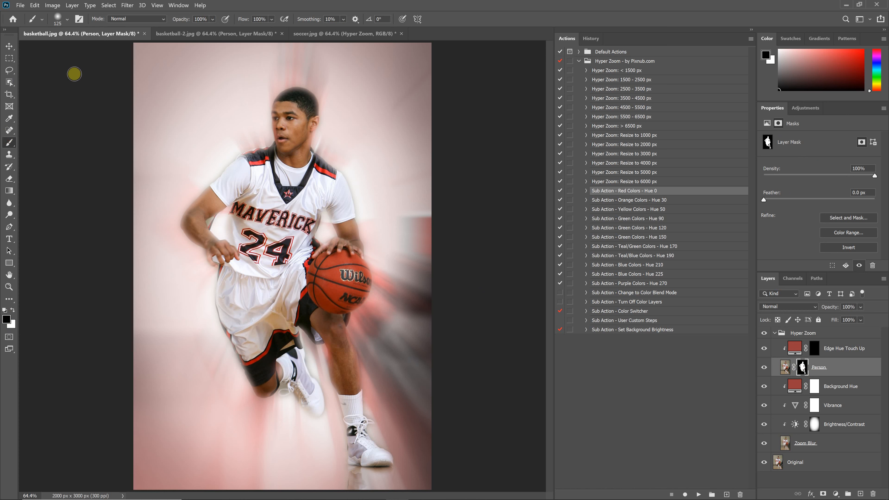
left_click(67, 19)
left_click(52, 70)
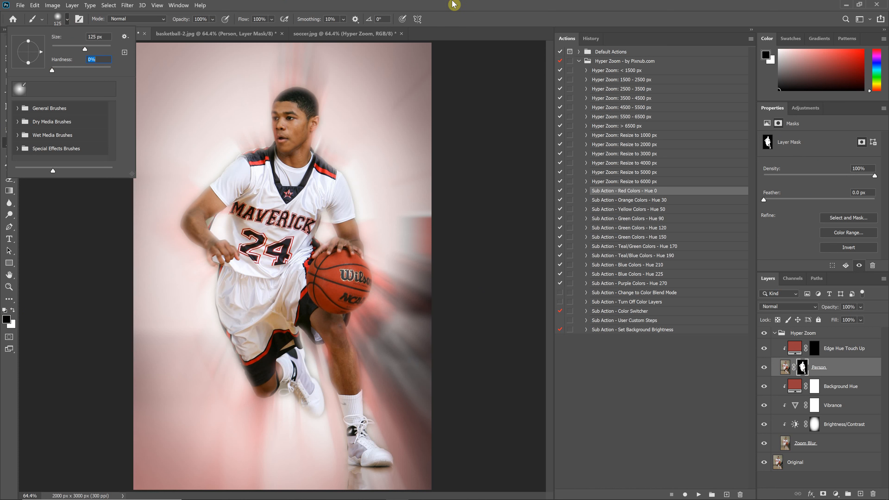
left_click(462, 8)
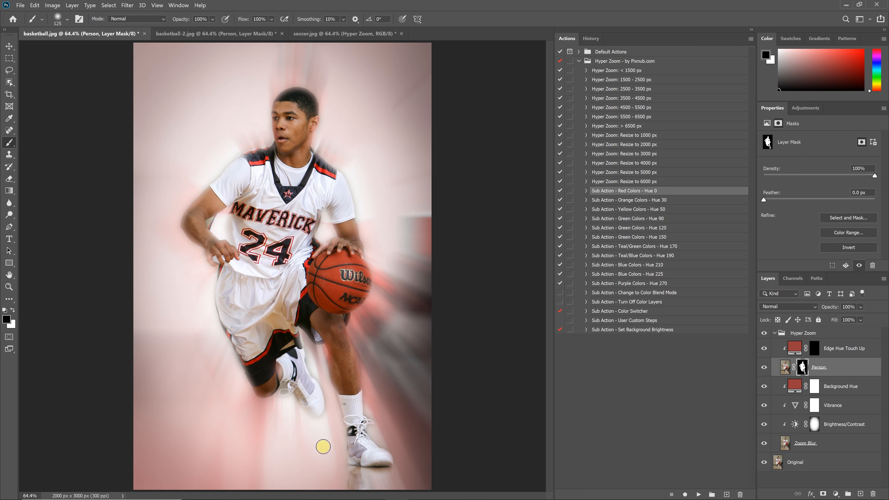
key("bracketright")
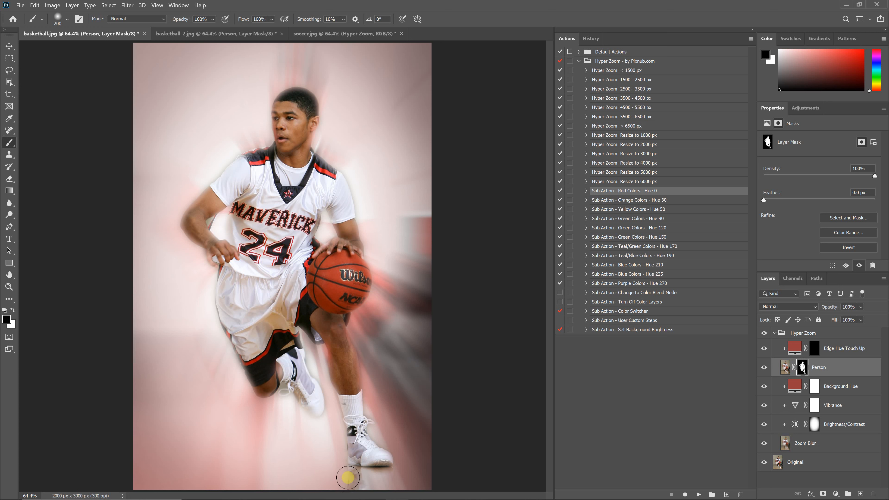
mouse_move(342, 482)
left_mouse_down()
mouse_move(400, 488)
mouse_move(330, 488)
mouse_move(370, 488)
left_mouse_up()
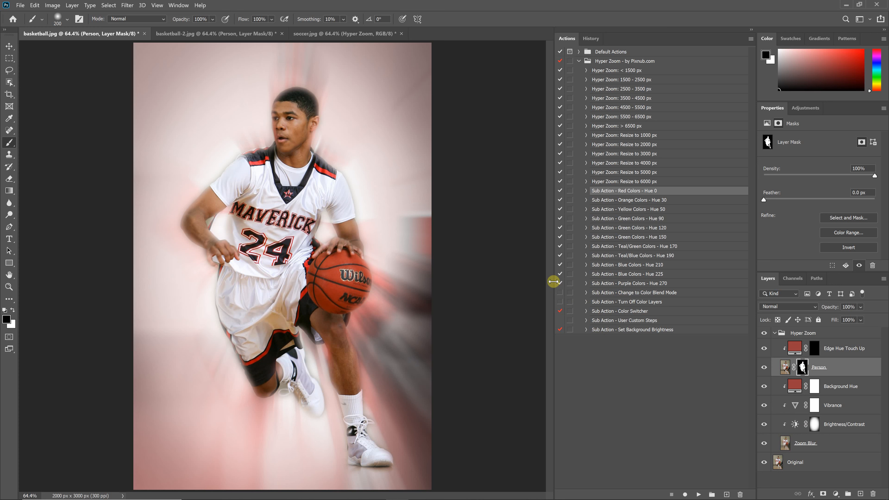
Step: Look through the recorded commands of the Hyper Zoom: < 1500 px action, including its sub action calls, and collapse it
left_click(560, 300)
left_click(587, 71)
scroll(595, 175, "down", 5)
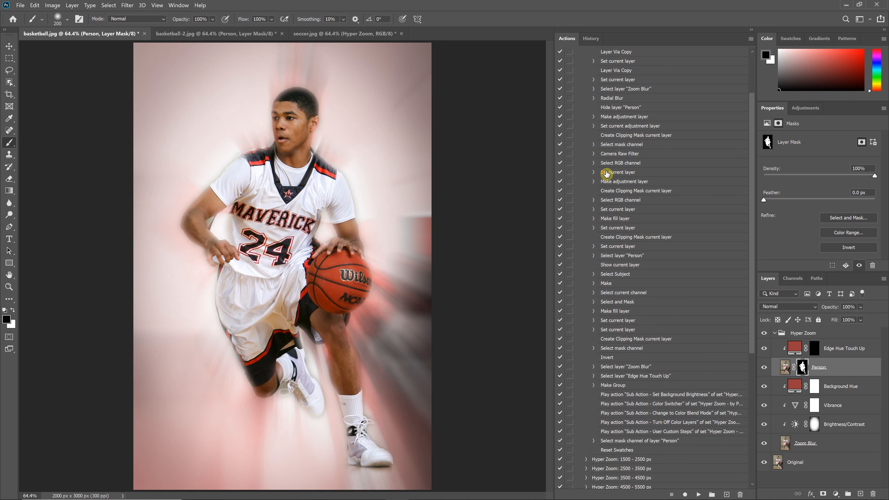
scroll(613, 182, "down", 3)
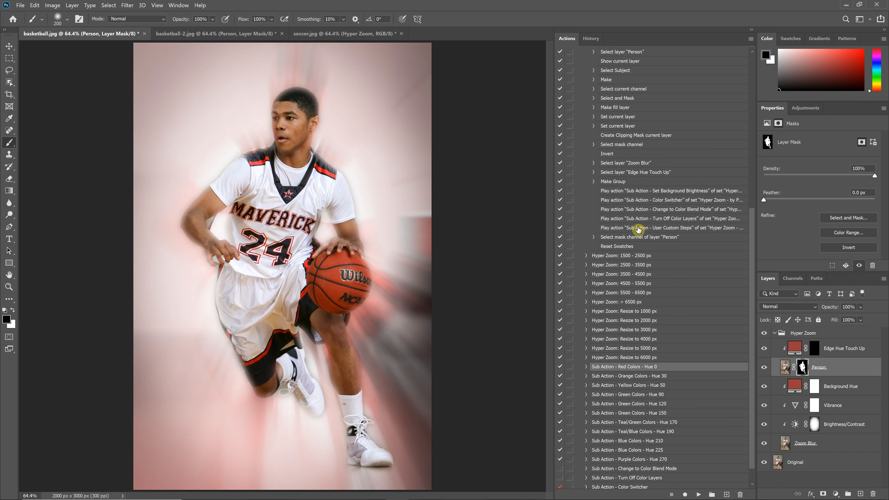
scroll(630, 226, "up", 9)
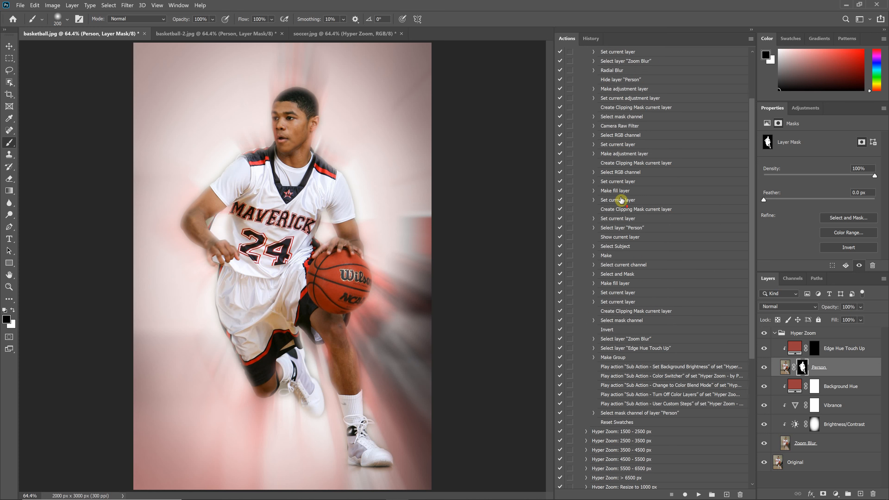
left_click(586, 70)
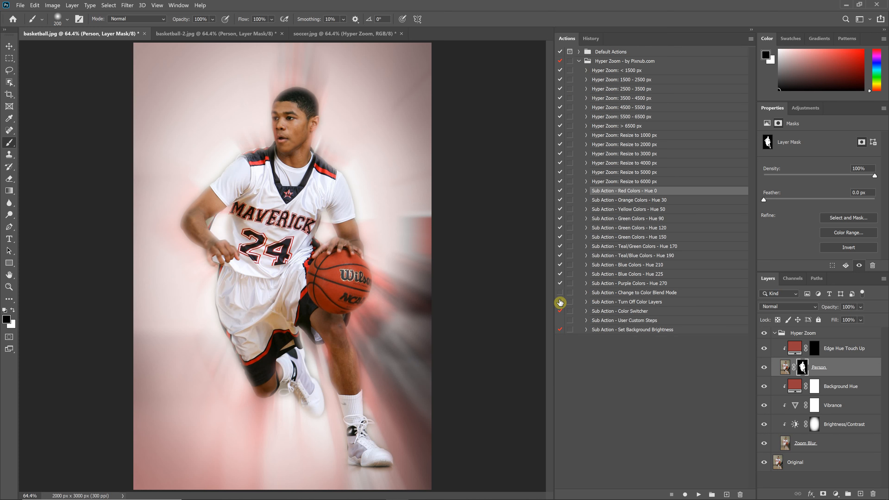
Step: Enable all commands of the Change to Color Blend Mode sub action
left_click(560, 292)
left_click(559, 293)
left_click(656, 294)
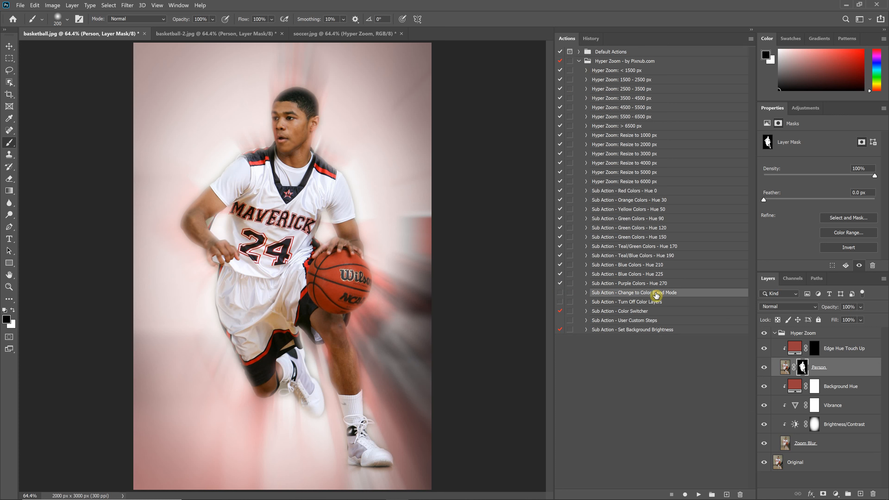
left_click(560, 293)
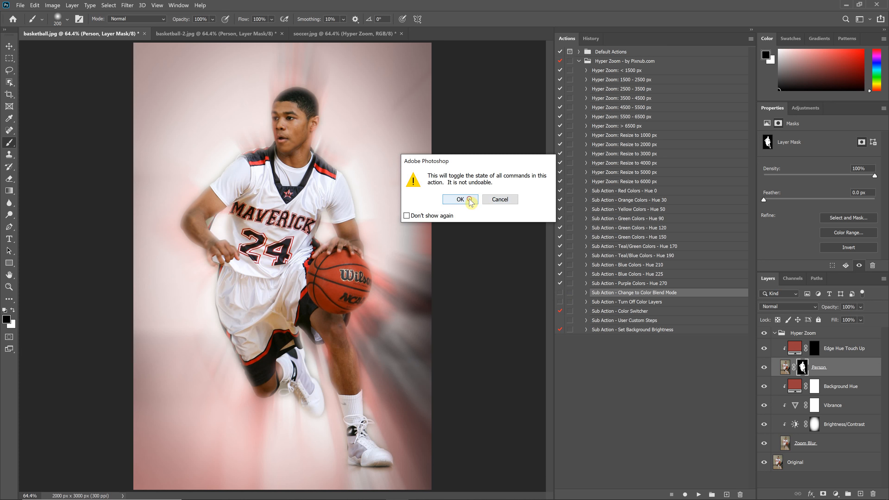
left_click(458, 199)
Step: Set the blend mode of the Background Hue and Edge Hue Touch Up layers to Color
left_click(793, 386)
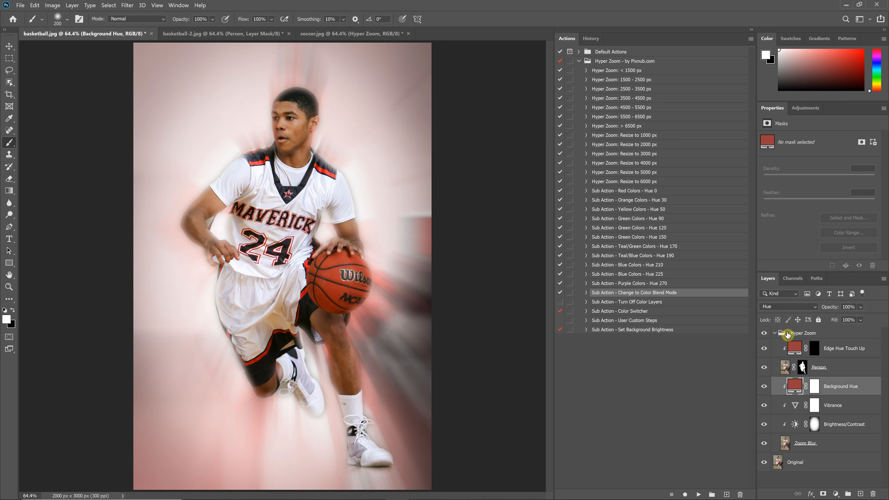
left_click(782, 312)
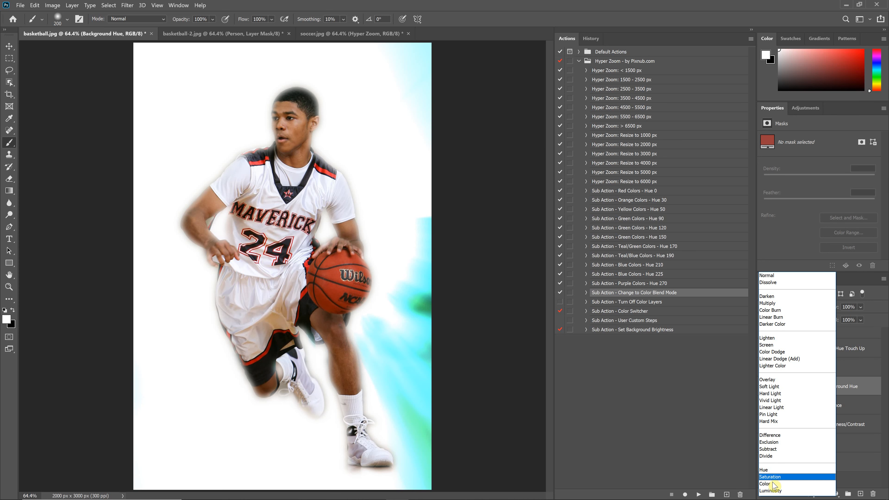
left_click(773, 486)
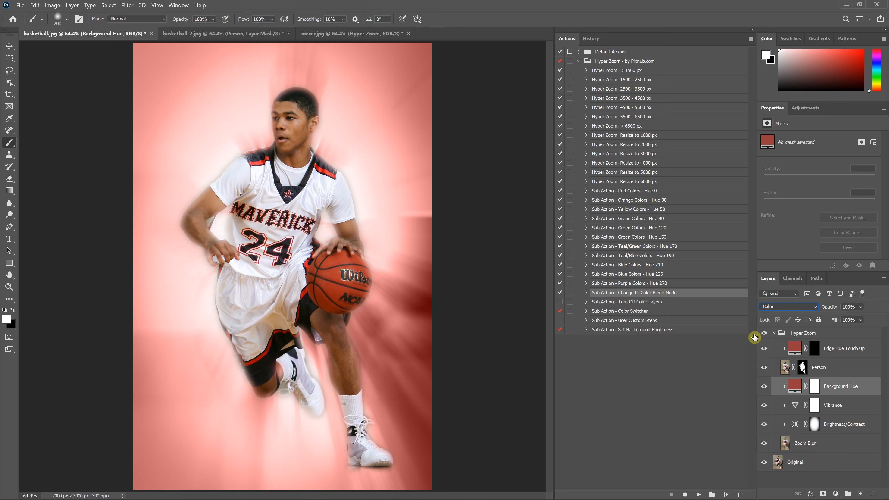
left_click(802, 349)
left_click(789, 309)
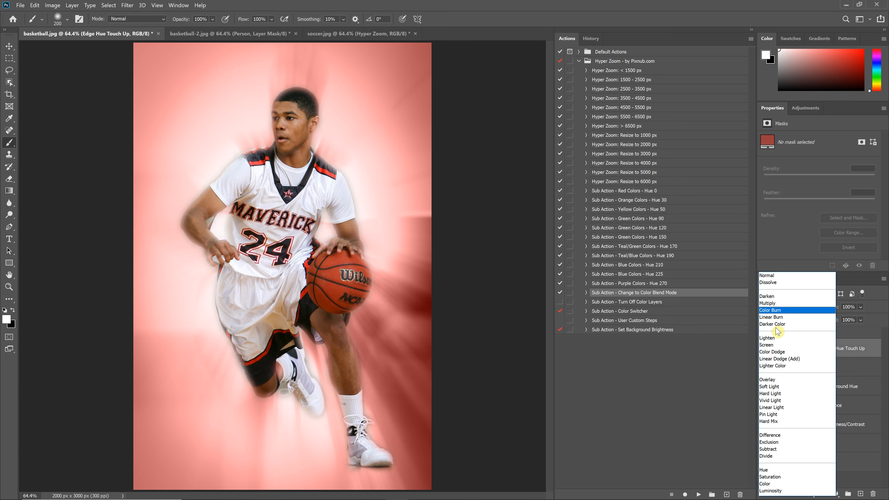
left_click(784, 486)
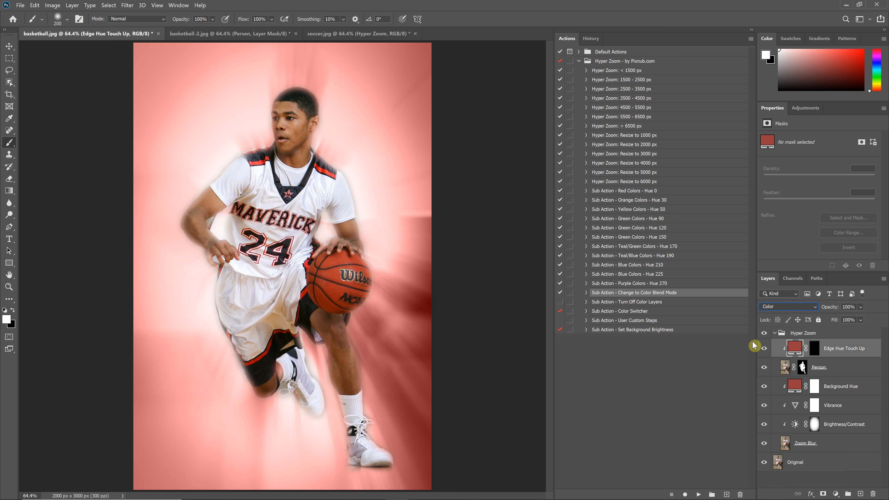
Step: Enable the Green Colors - Hue 90 command inside the Color Switcher sub action, and collapse its command list
left_click(606, 301)
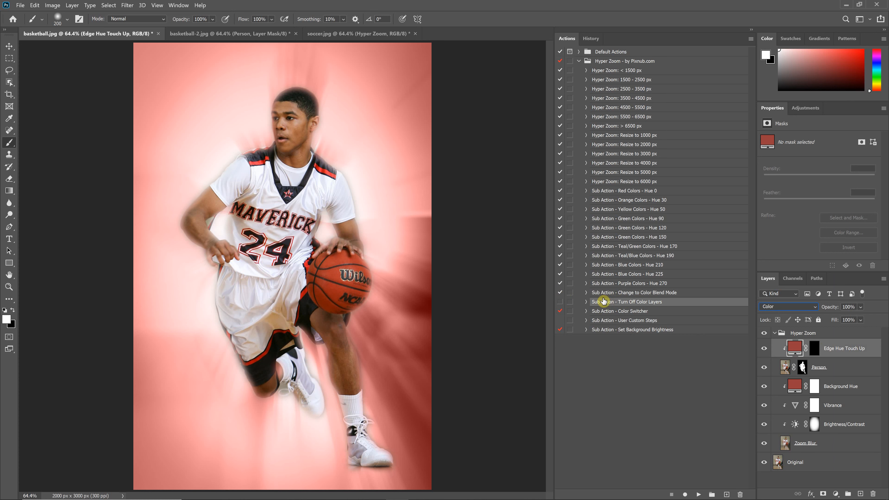
left_click(602, 312)
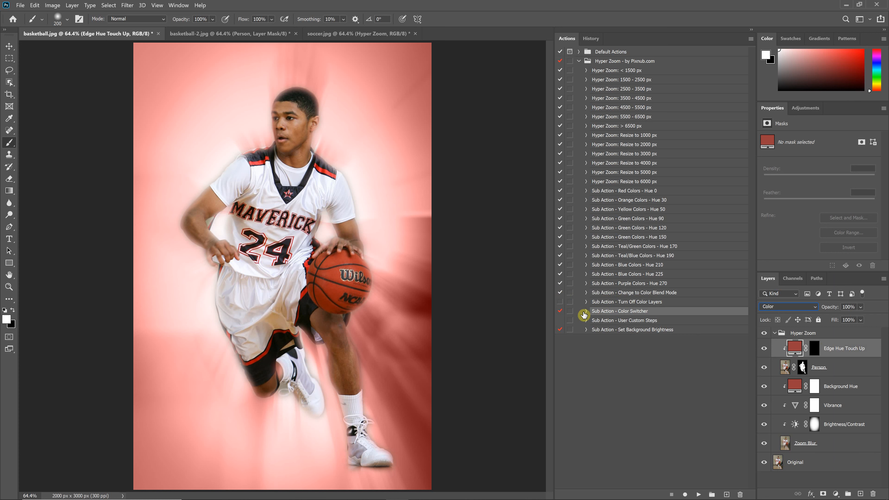
left_click(586, 311)
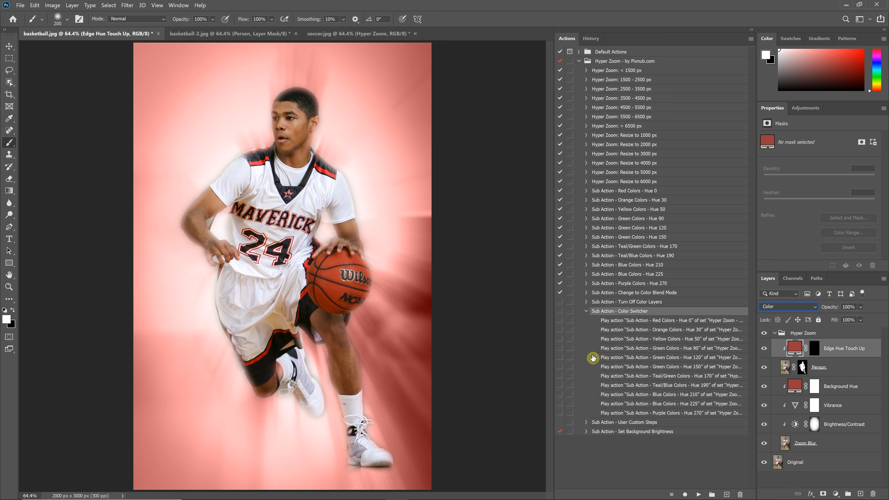
left_click(560, 347)
left_click(586, 311)
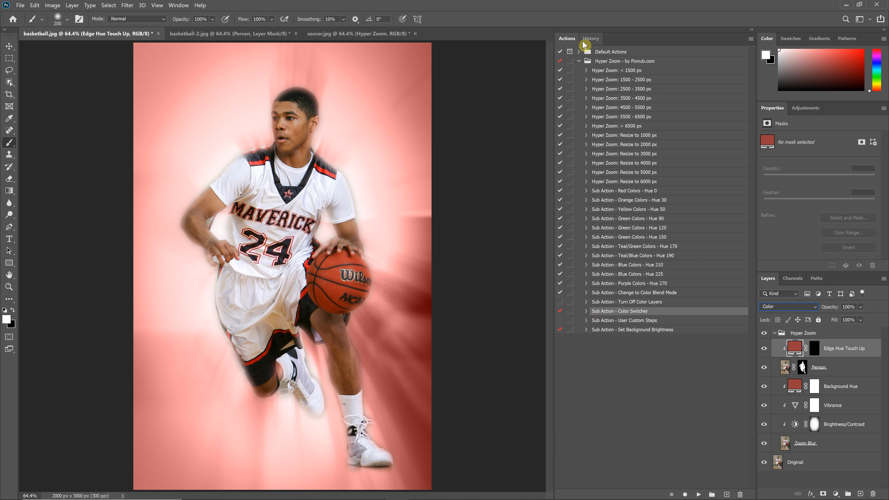
left_click(586, 311)
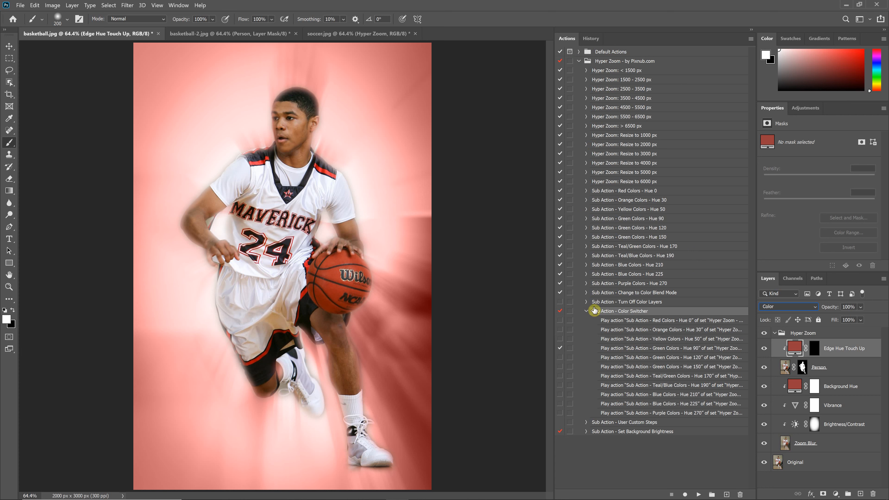
left_click(585, 311)
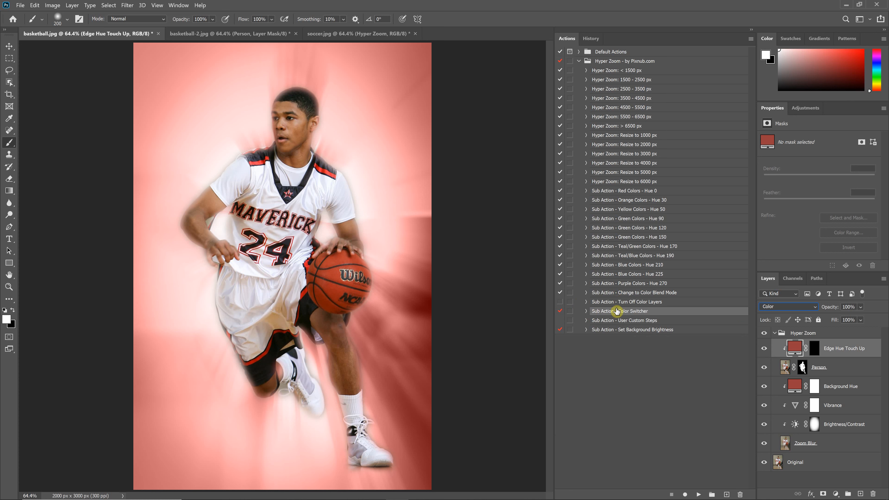
Step: In the Set Background Brightness sub action, disable the Brightness 50 command and enable the Brightness 125 command instead
left_click(610, 330)
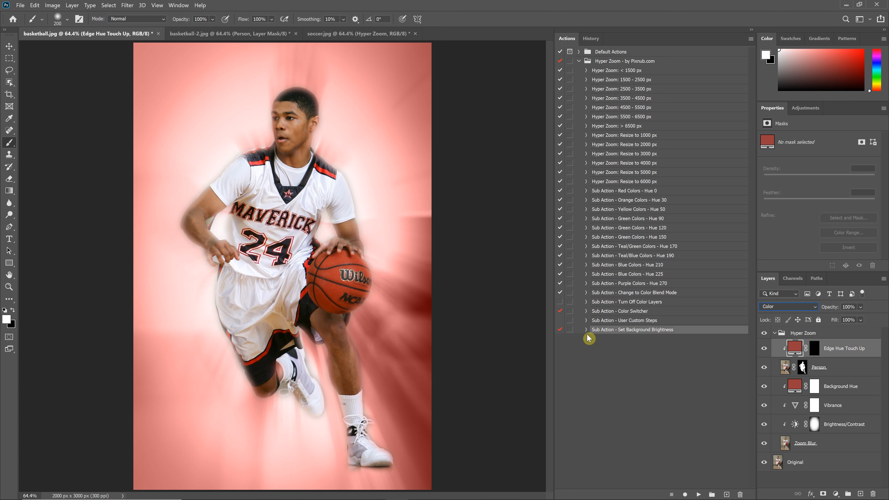
left_click(586, 330)
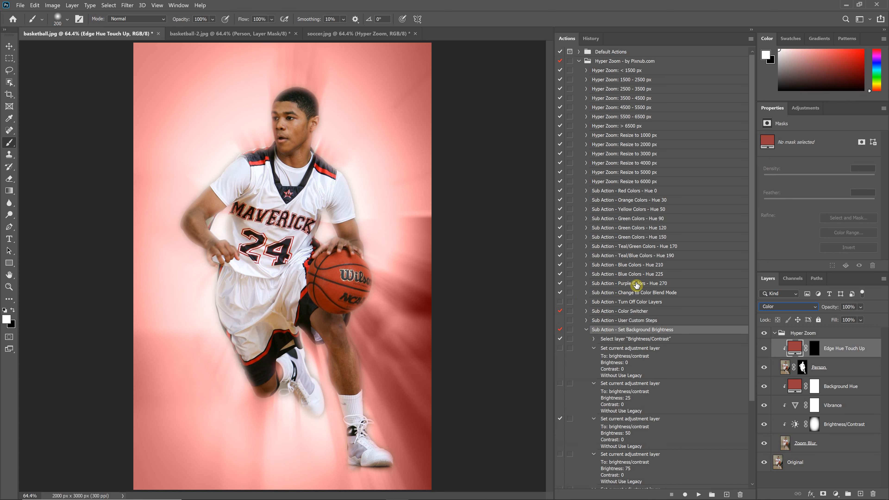
left_click(792, 425)
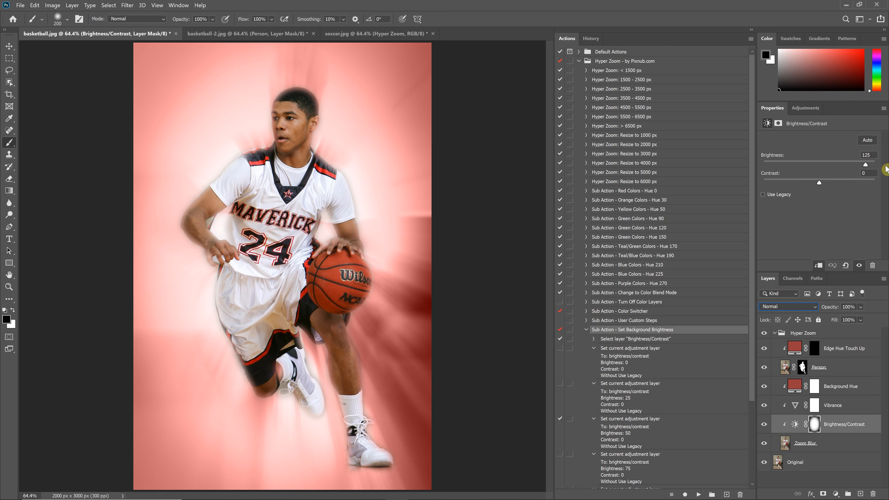
scroll(646, 364, "down", 4)
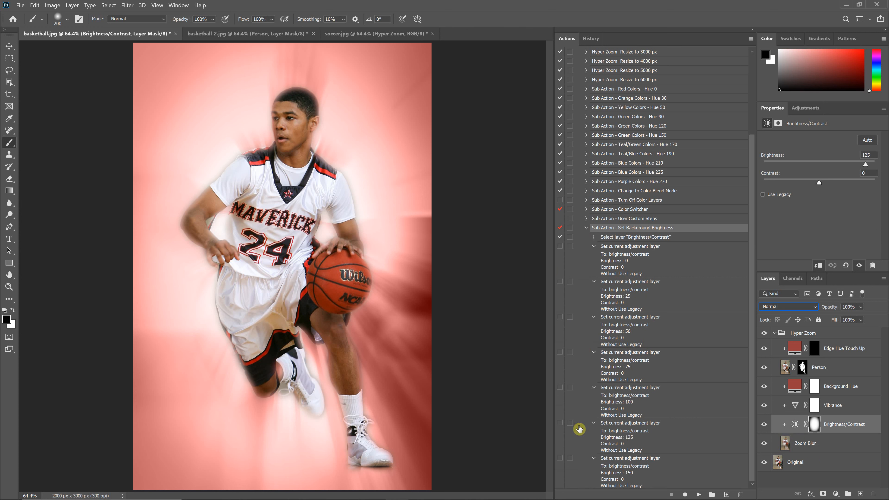
left_click(560, 424)
left_click(586, 228)
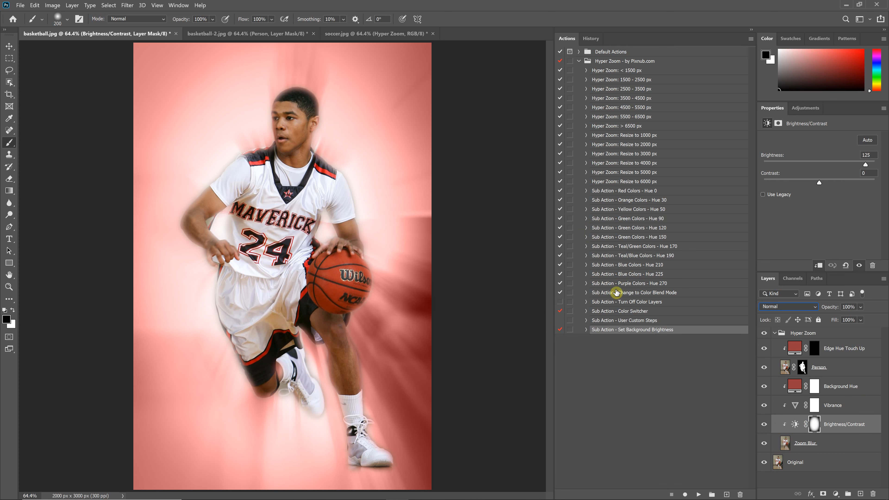
Step: Enable all commands of the Turn Off Color Layers sub action
left_click(559, 306)
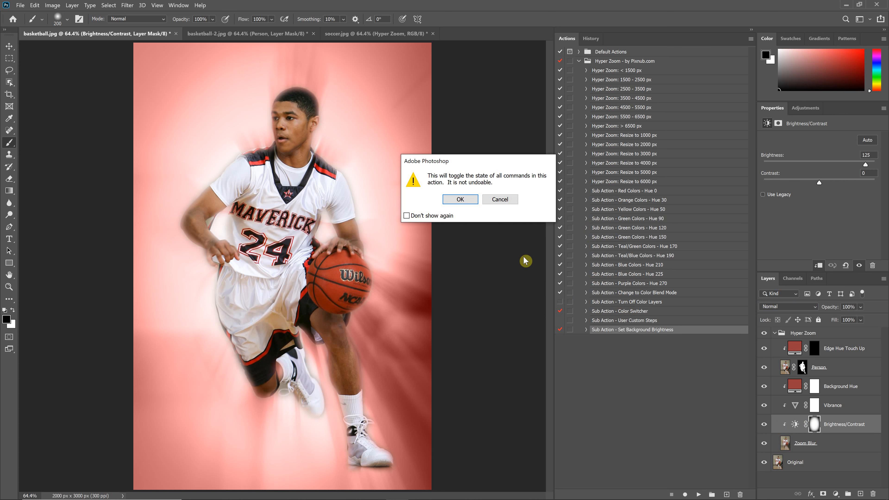
left_click(470, 199)
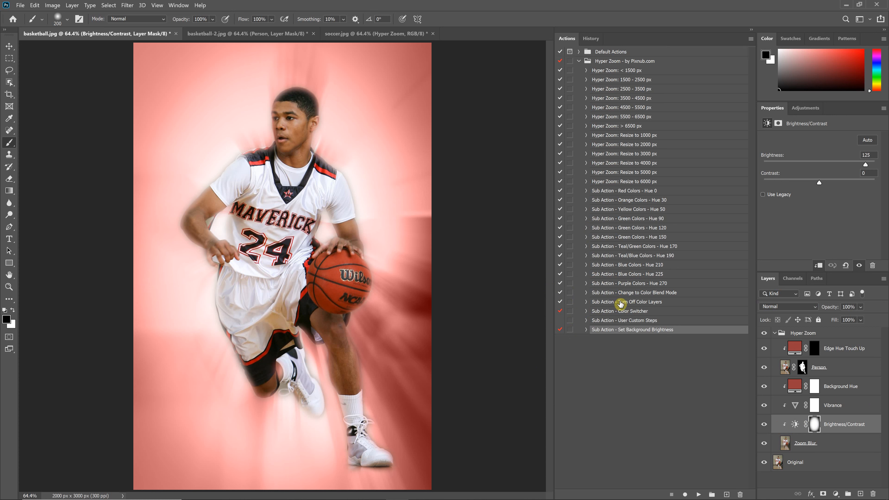
Step: Hide the Edge Hue Touch Up and Background Hue layers
left_click(764, 348)
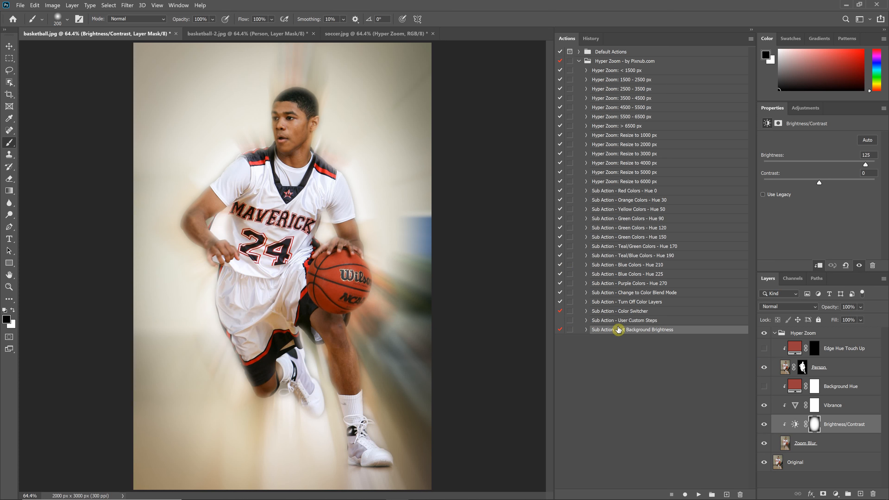
Step: Revert basketball.jpg to its original snapshot and play the Hyper Zoom: 2500 - 3500 px action with the changed sub action settings
left_click(591, 39)
scroll(601, 80, "up", 3)
left_click(593, 57)
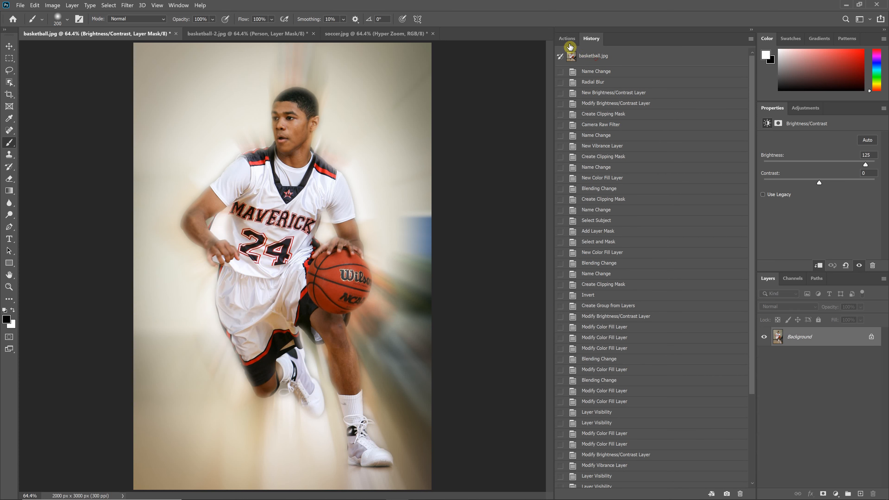
left_click(569, 41)
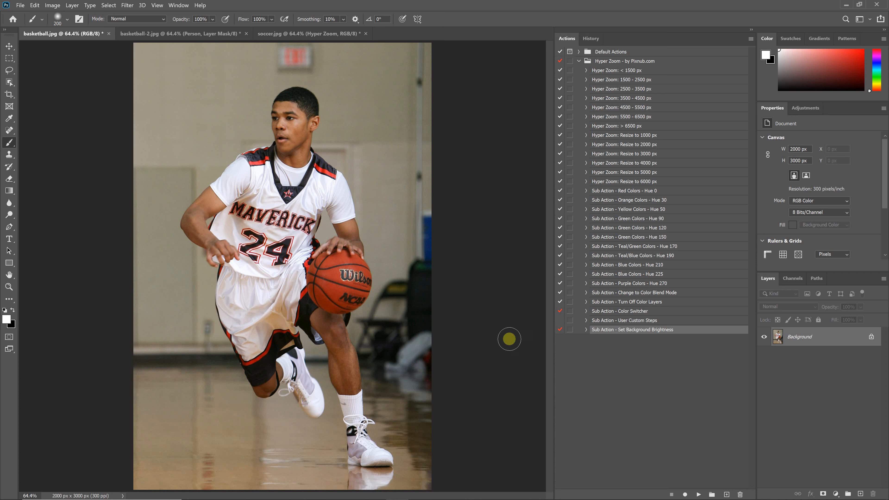
left_click(626, 92)
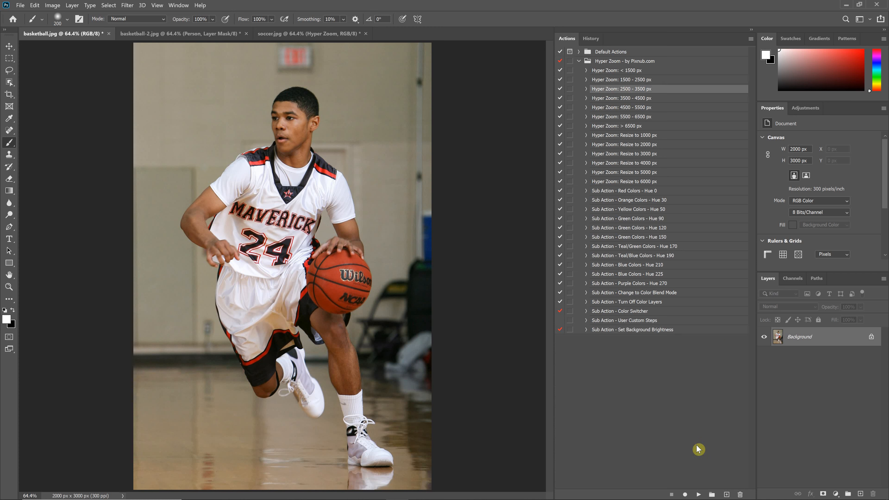
left_click(698, 495)
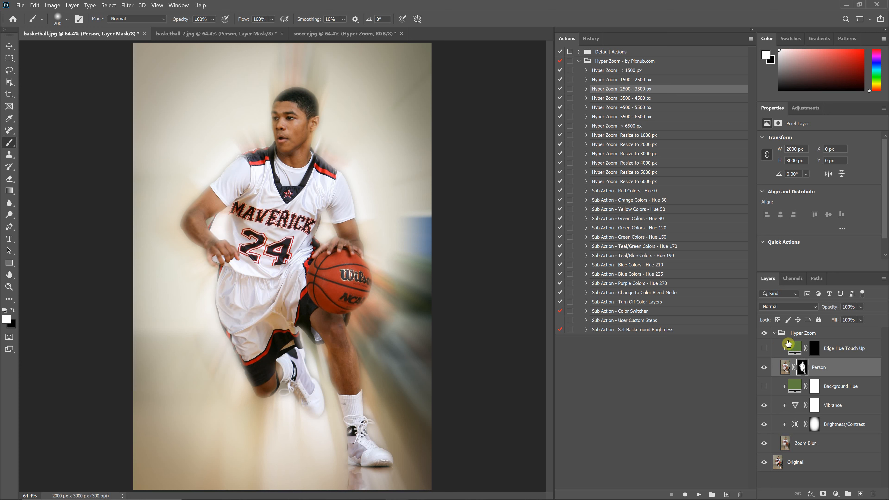
Step: Show the Edge Hue Touch Up and Background Hue layers, and check the blend mode of each
left_click(765, 349)
left_click(765, 387)
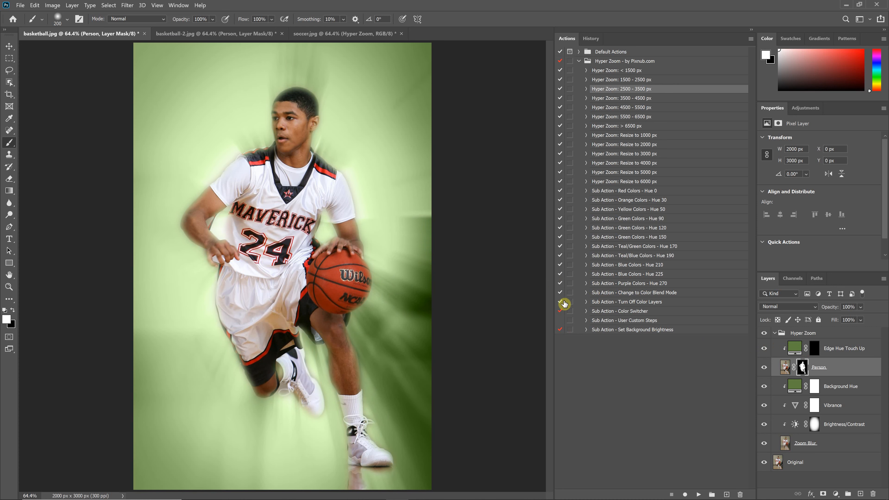
left_click(794, 356)
left_click(795, 391)
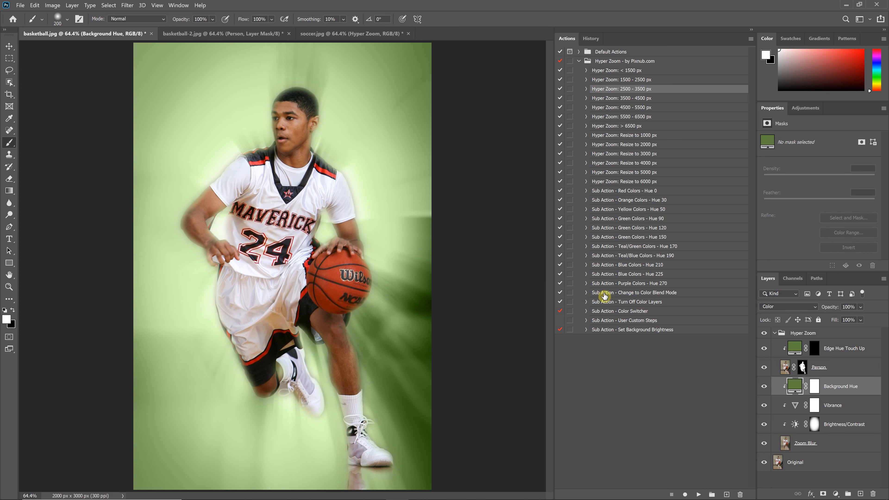
Step: Try the Hue blend mode on the Background Hue layer, and return it to Color
left_click(799, 308)
left_click(768, 469)
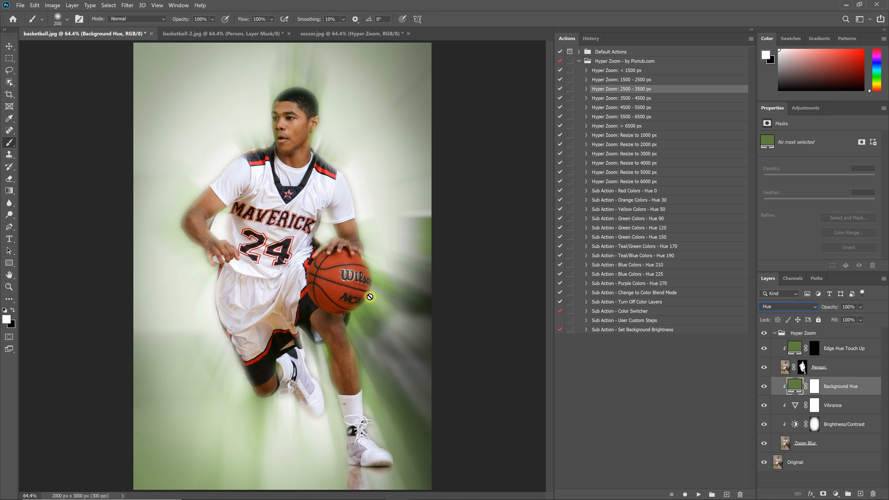
left_click(791, 307)
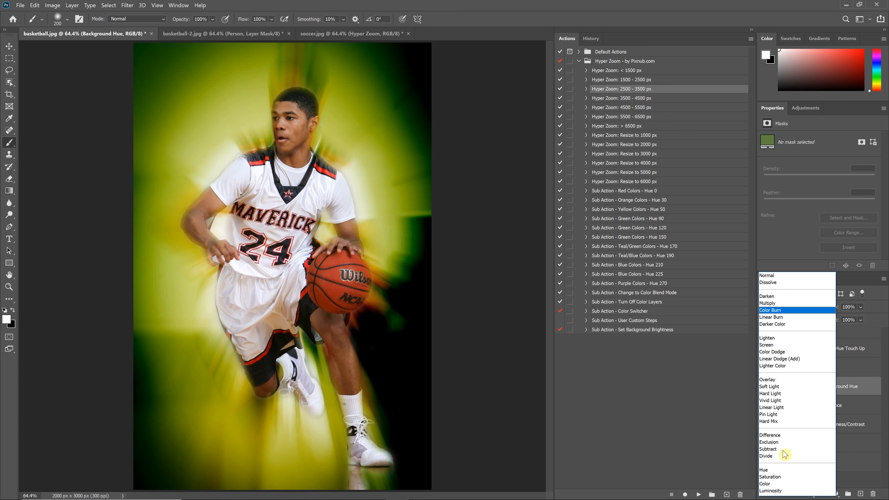
left_click(768, 484)
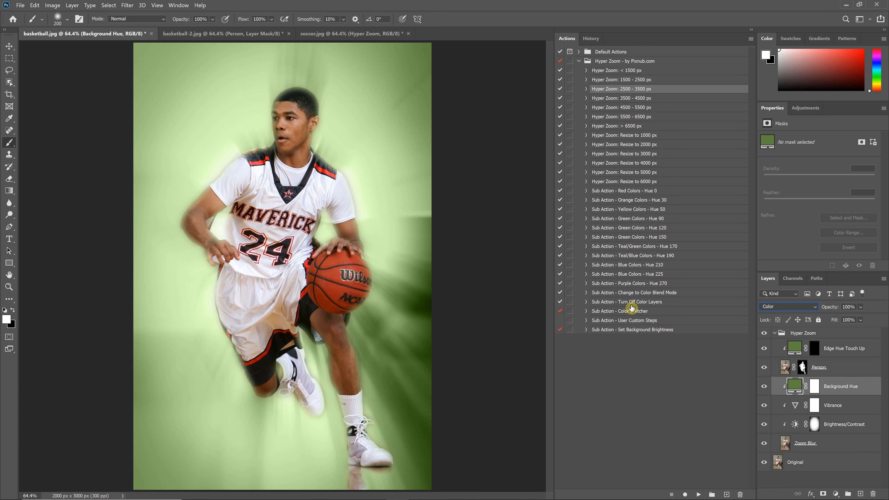
Step: Examine the enabled commands of the Color Switcher and Set Background Brightness sub actions and the brightness of the Brightness/Contrast layer
left_click(643, 312)
left_click(585, 311)
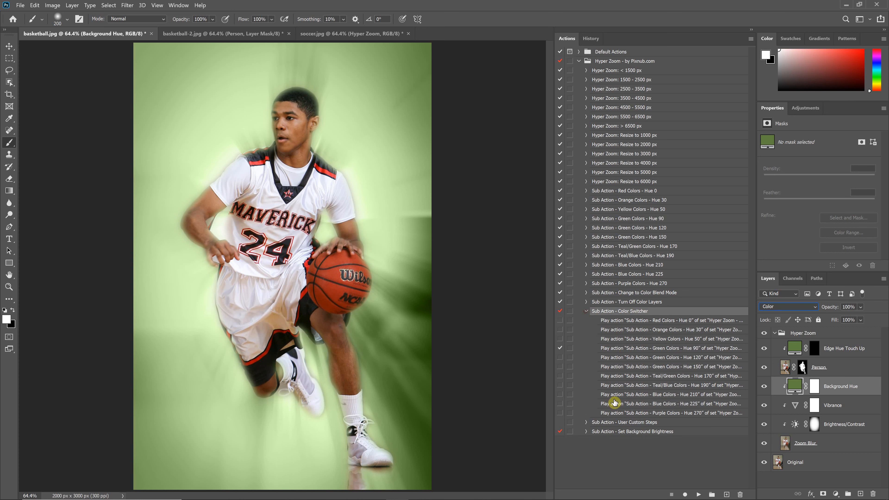
left_click(586, 311)
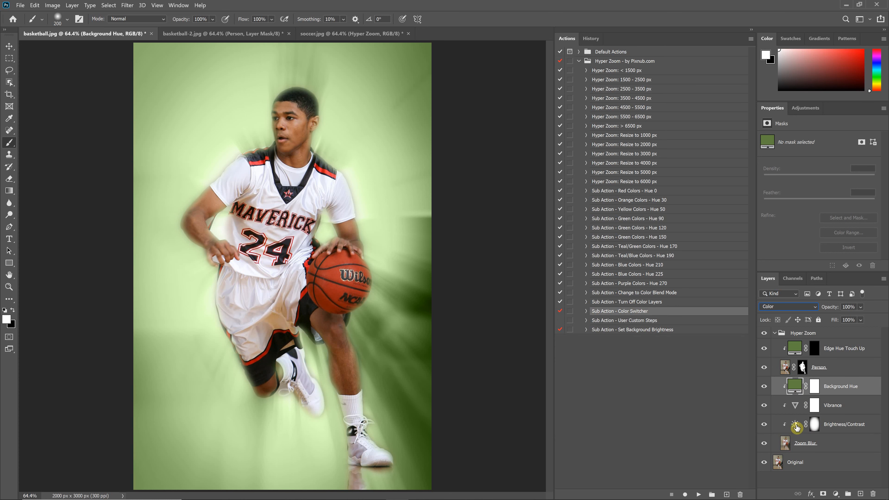
left_click(839, 424)
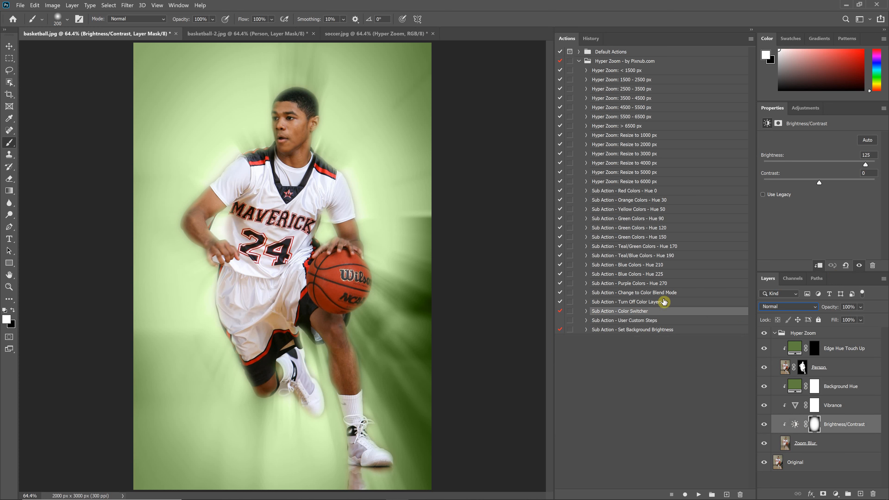
left_click(586, 331)
scroll(621, 305, "down", 5)
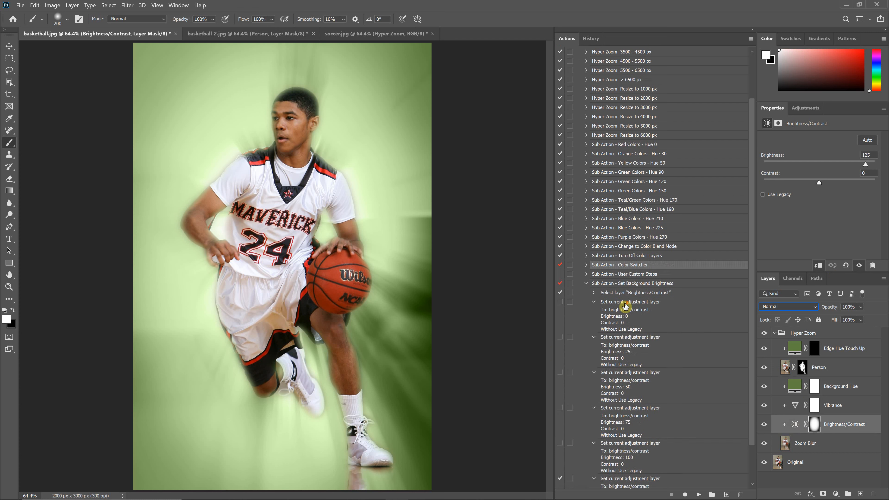
scroll(627, 315, "up", 6)
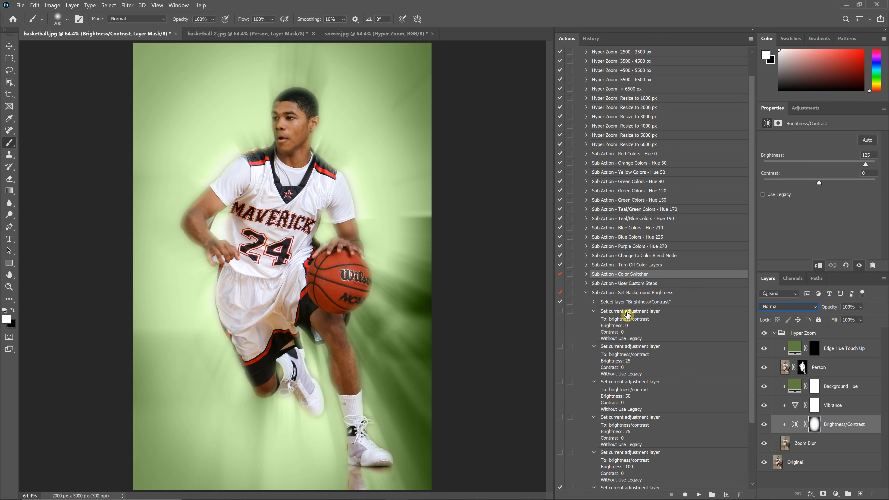
left_click(586, 330)
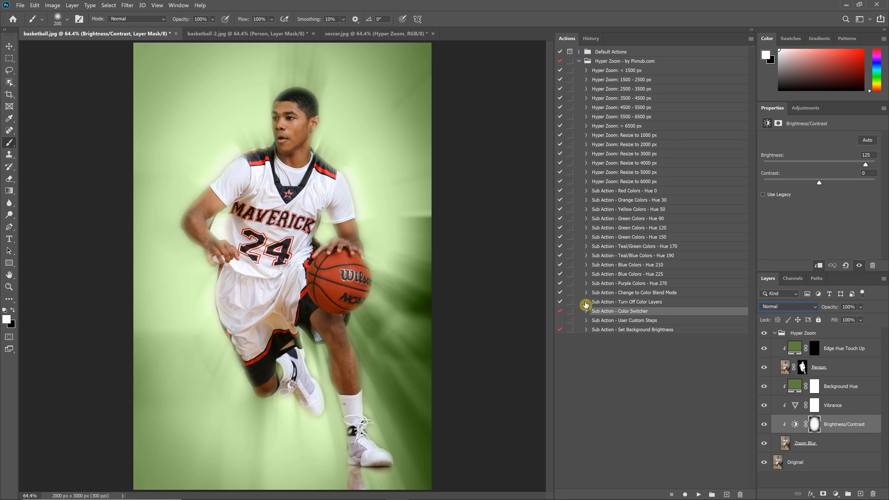
Step: Disable all commands of the Turn Off Color Layers and Change to Color Blend Mode sub actions
left_click(561, 303)
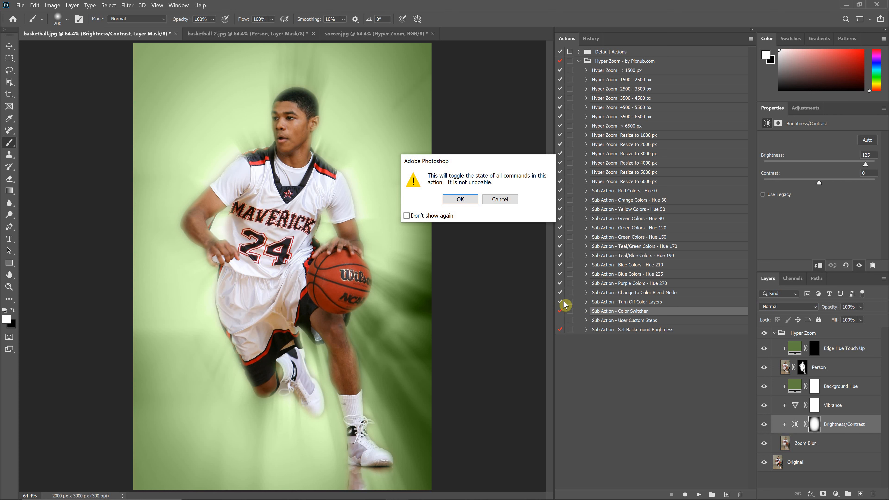
left_click(466, 199)
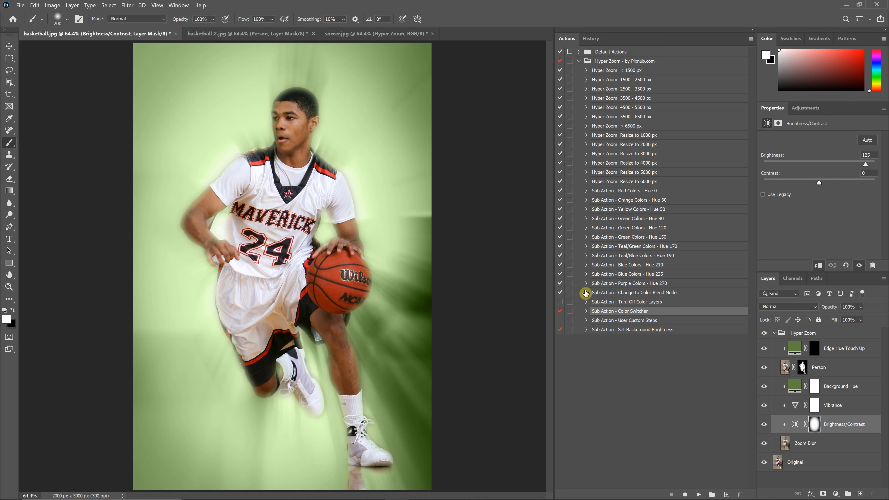
left_click(560, 295)
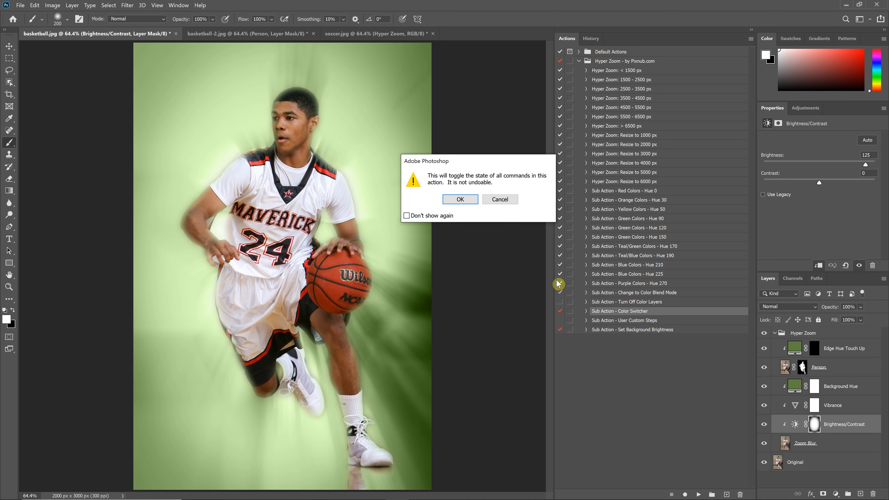
left_click(451, 198)
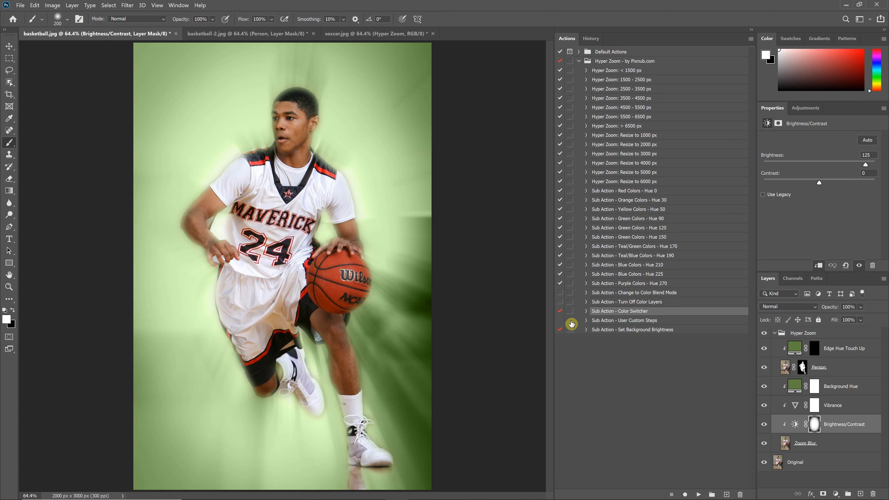
Step: Review the brightness commands inside the Set Background Brightness sub action, and collapse its command list
left_click(586, 330)
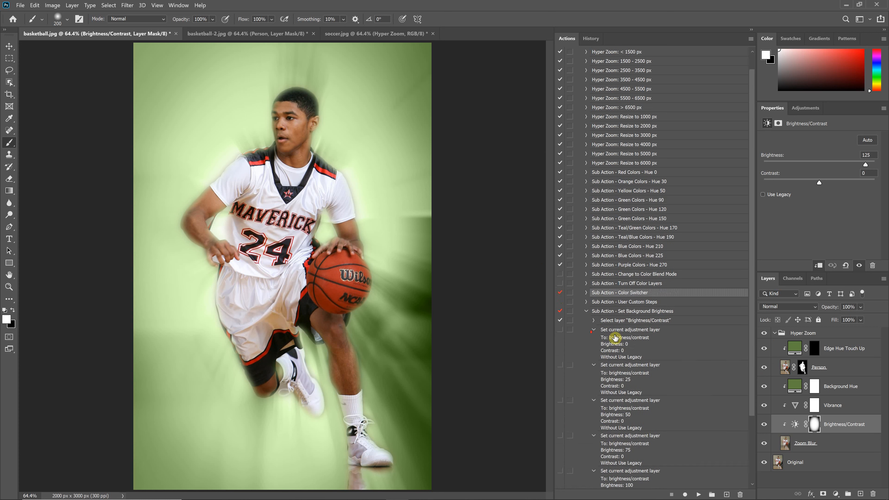
scroll(623, 345, "down", 4)
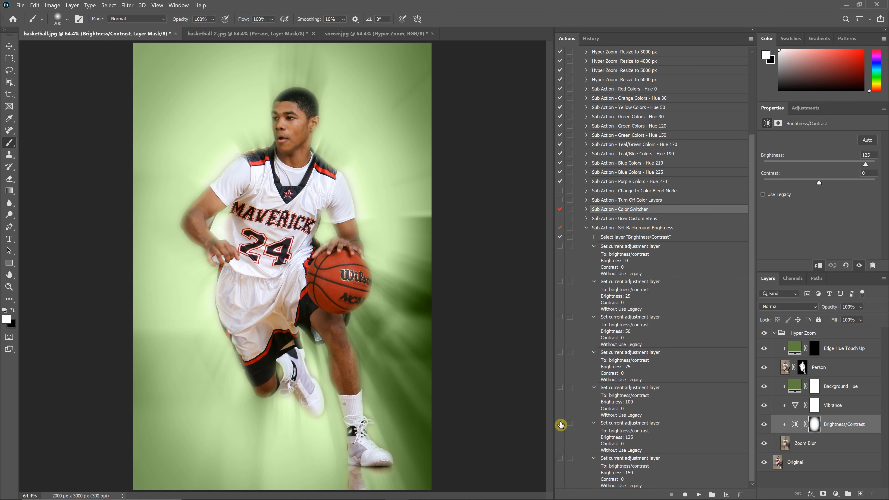
left_click(586, 228)
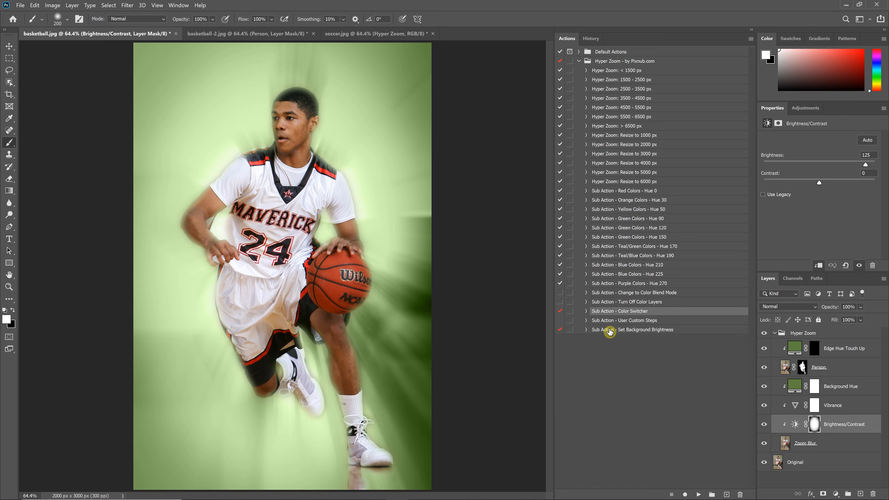
Step: In the Color Switcher sub action, disable the Green Colors - Hue 90 command and enable Red Colors - Hue 0 instead
left_click(585, 311)
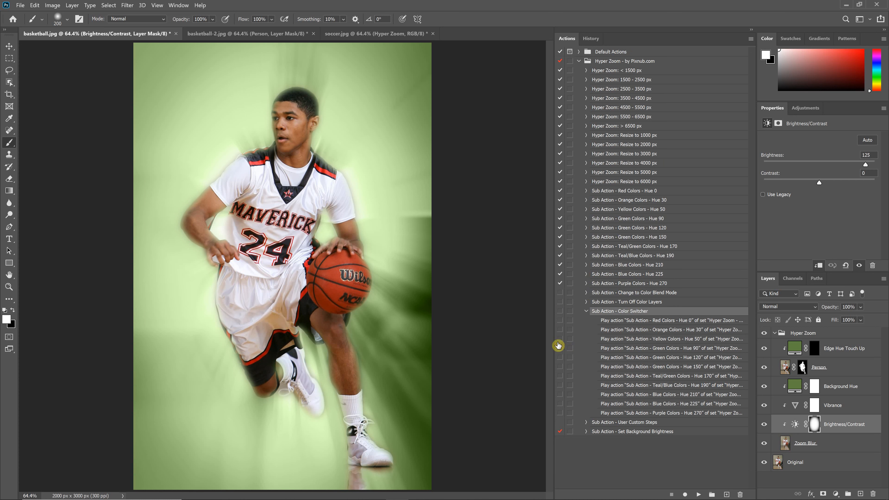
left_click(560, 320)
left_click(585, 311)
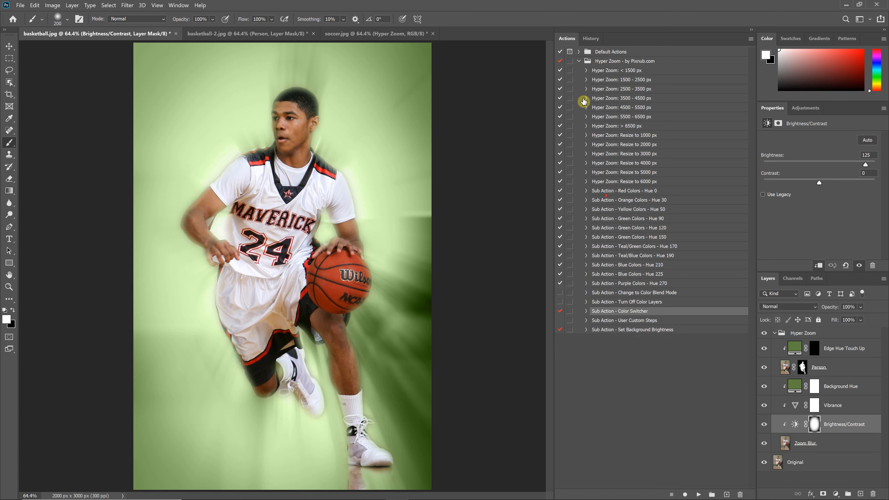
Step: Restore basketball.jpg to its opening state and run the Hyper Zoom: 2500 - 3500 px action again
left_click(590, 38)
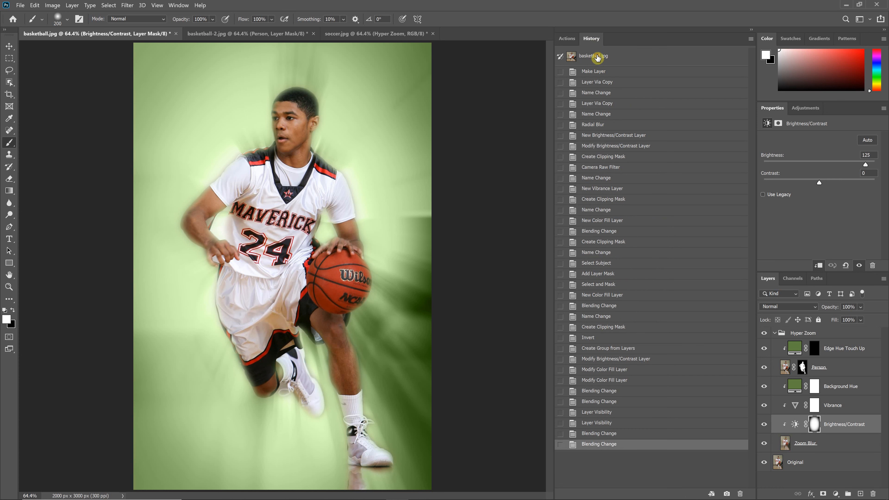
left_click(597, 57)
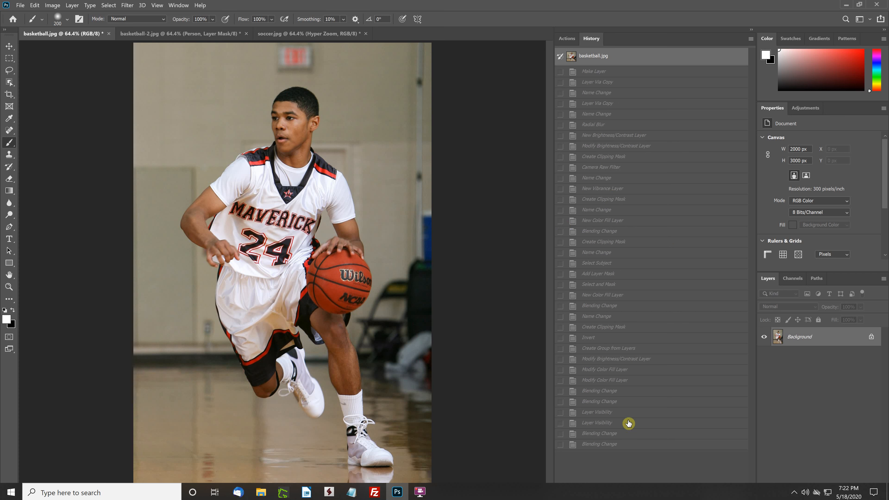
left_click(562, 39)
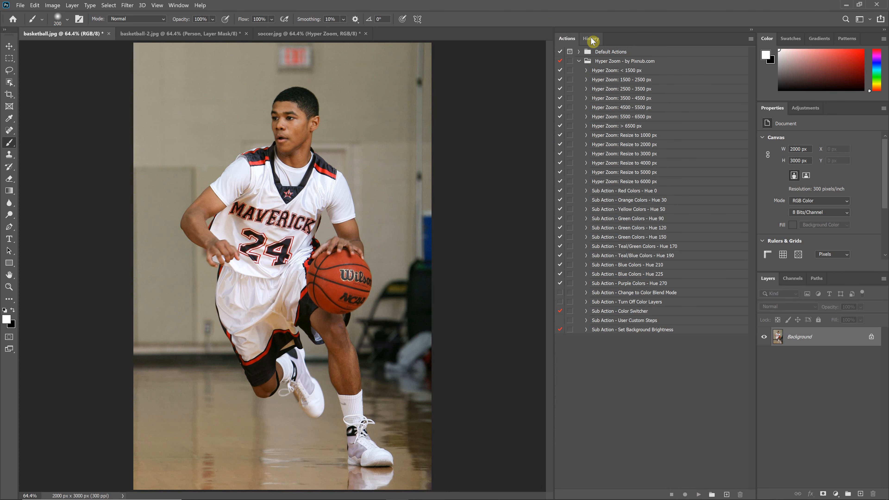
left_click(616, 91)
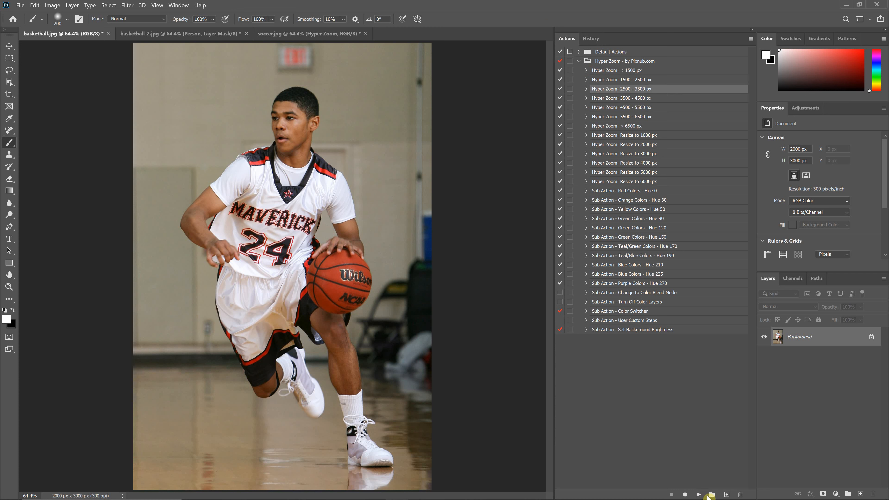
left_click(698, 493)
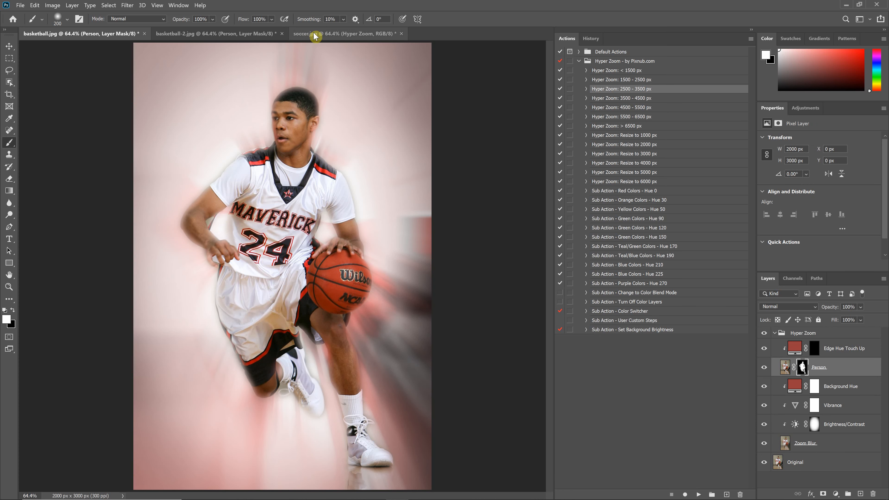
Step: Switch to soccer.jpg and clear the whole Edge Hue Touch Up layer mask to black
left_click(306, 34)
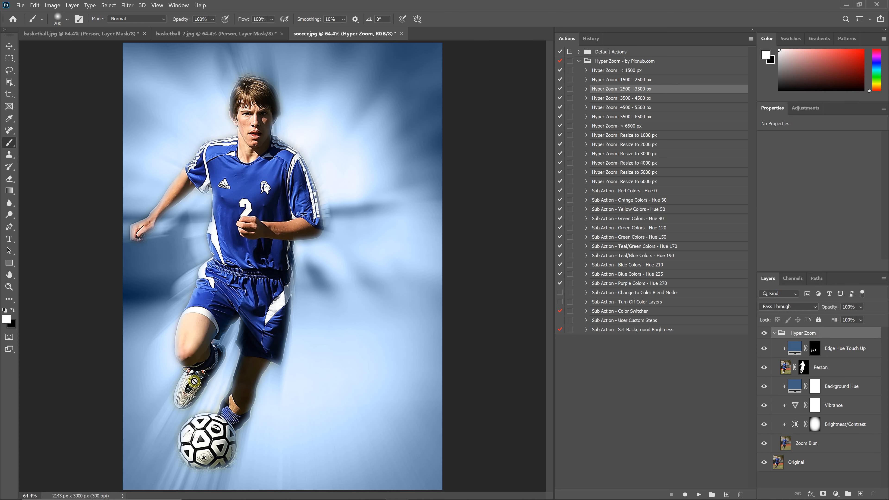
left_click(814, 355)
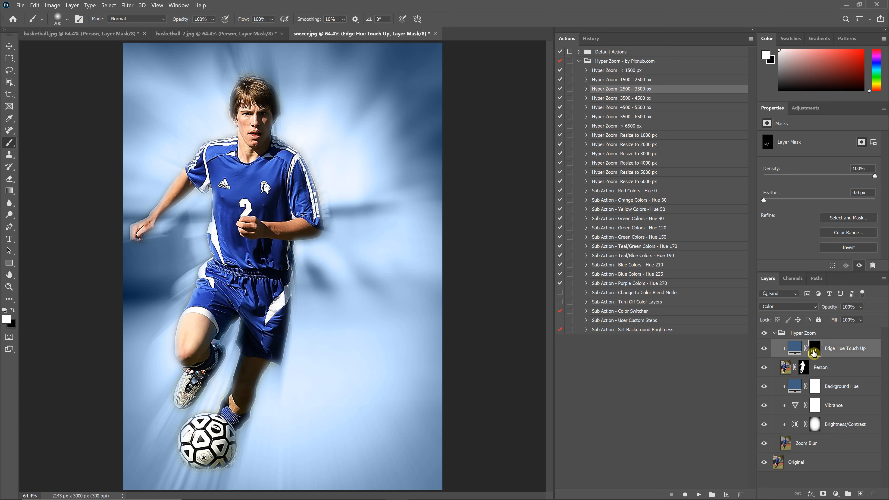
key("ctrl+a")
key("Delete")
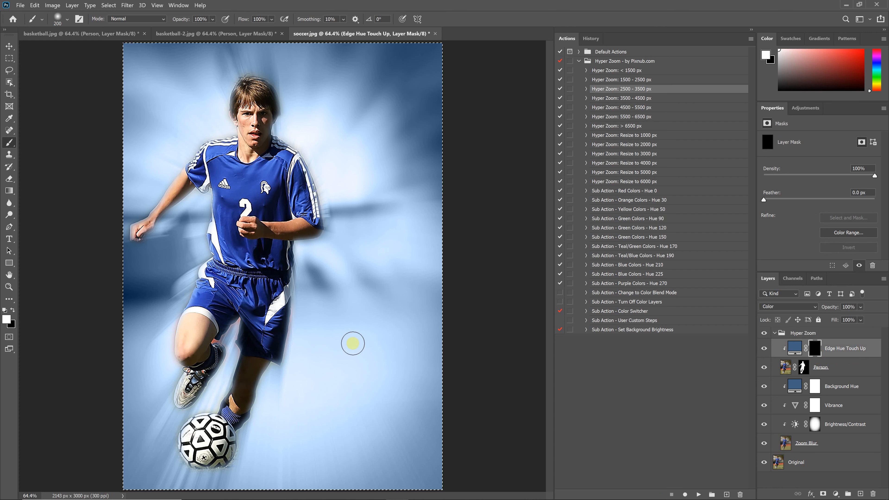
key("ctrl+plus")
scroll(414, 290, "down", 3)
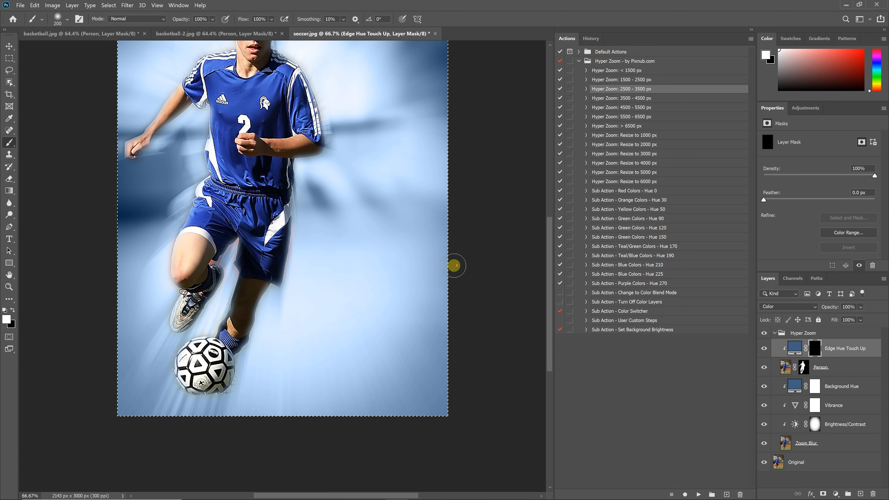
key("ctrl+plus")
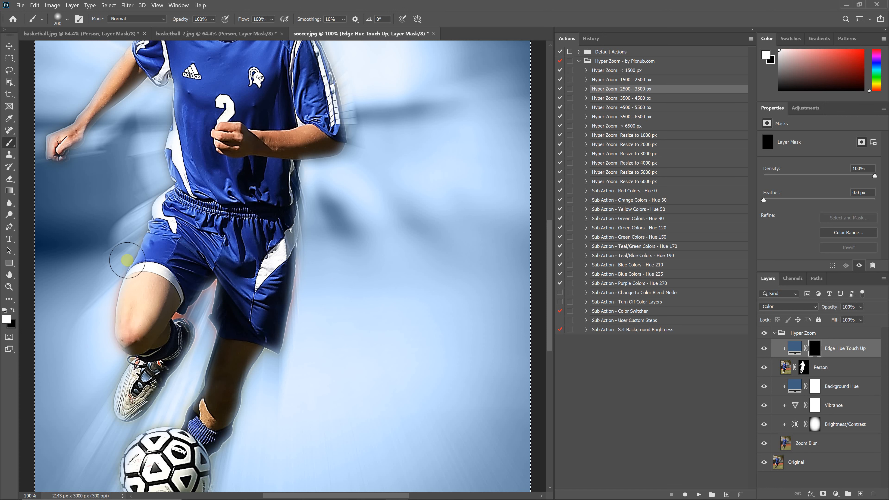
Step: Compare the image with the Hyper Zoom group hidden, inspect the Person layer mask on its own, and show the group again
scroll(166, 337, "up", 1)
scroll(653, 336, "up", 1)
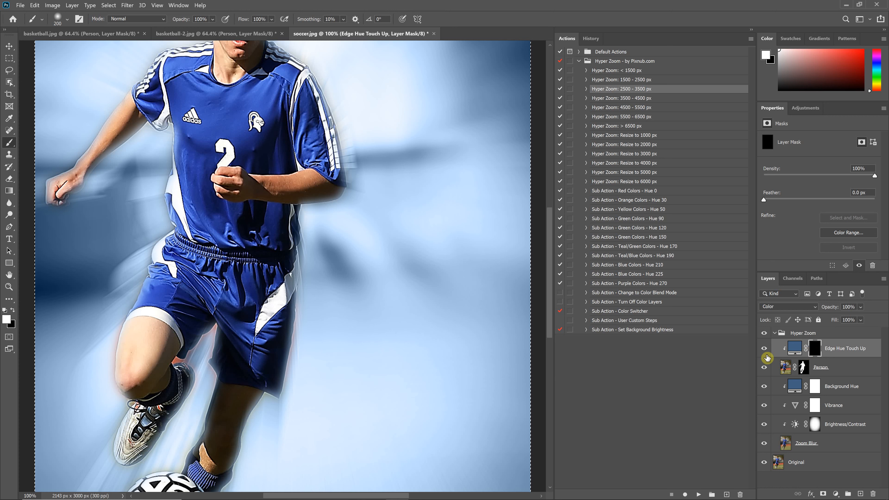
left_click(764, 332)
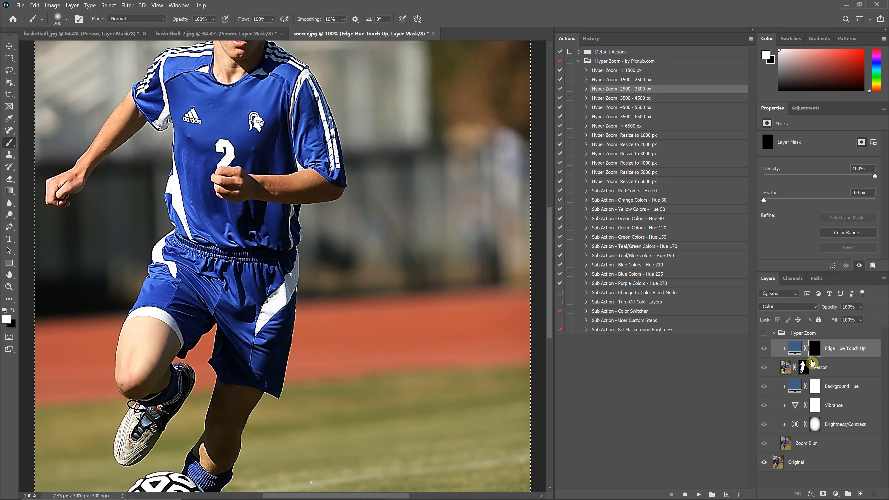
left_click(802, 367, "alt")
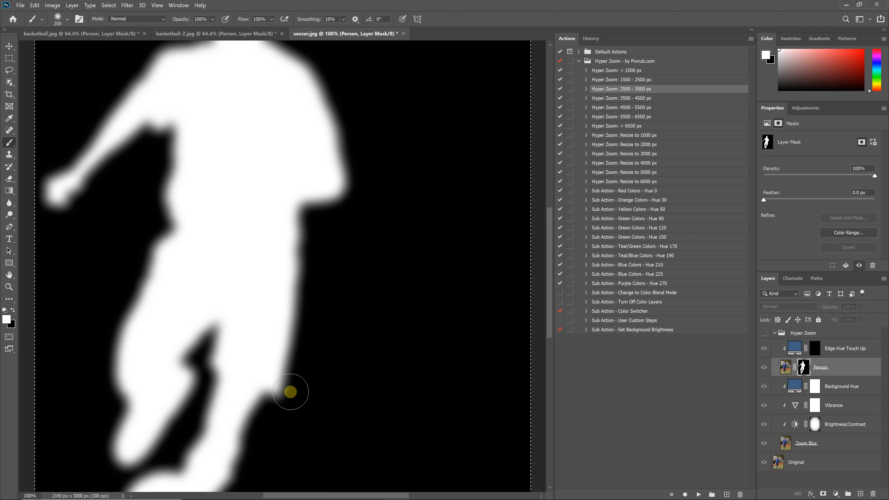
left_click(783, 368)
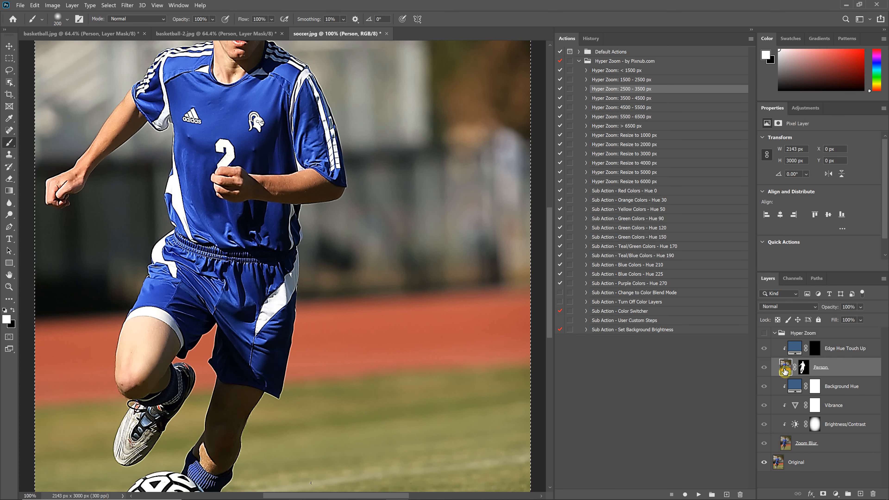
left_click(792, 348)
left_click(764, 335)
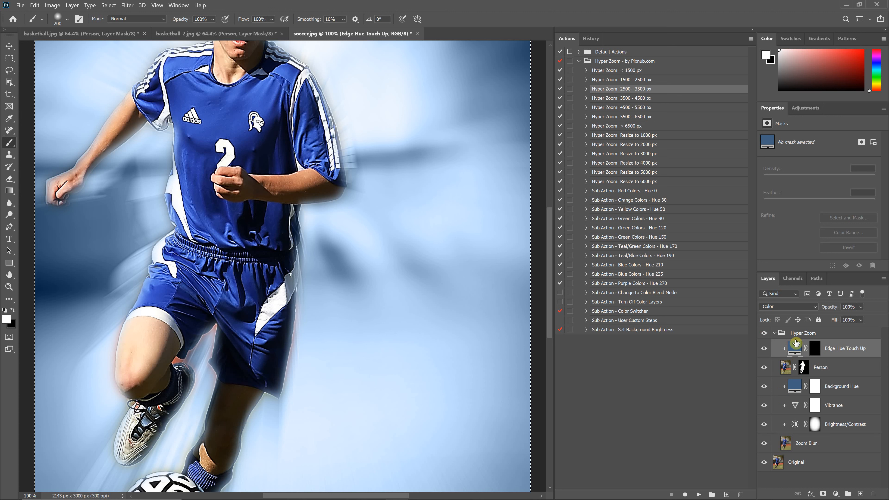
Step: Paint white with a smaller brush on the Edge Hue Touch Up mask along the shorts' edge and between the legs, undoing the raised-knee stroke
left_click(815, 352)
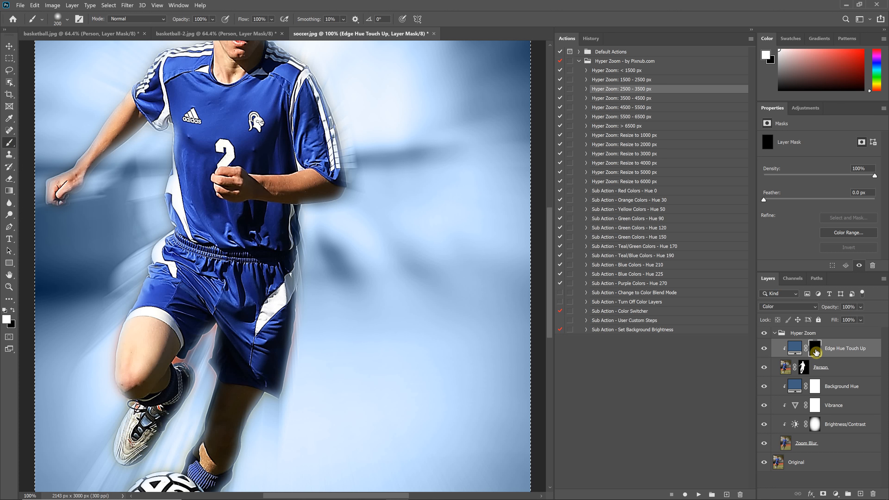
key("bracketleft")
mouse_move(303, 311)
left_mouse_down()
mouse_move(306, 297)
mouse_move(288, 407)
mouse_move(265, 397)
left_mouse_up()
key("bracketleft")
key("bracketleft")
mouse_move(211, 329)
left_mouse_down()
mouse_move(207, 365)
mouse_move(199, 345)
mouse_move(177, 363)
mouse_move(203, 373)
left_mouse_up()
mouse_move(105, 336)
left_mouse_down()
mouse_move(116, 318)
mouse_move(111, 346)
mouse_move(145, 320)
mouse_move(156, 361)
mouse_move(145, 341)
mouse_move(247, 388)
mouse_move(152, 488)
mouse_move(179, 352)
left_mouse_up()
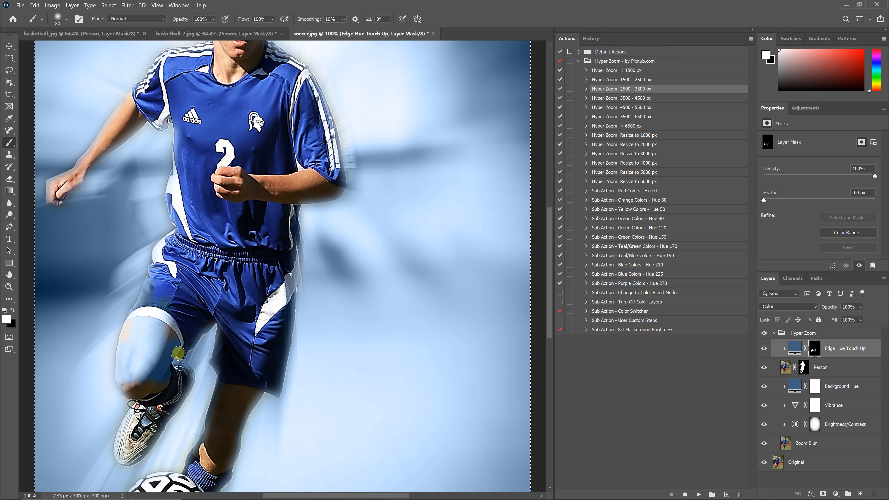
key("ctrl+z")
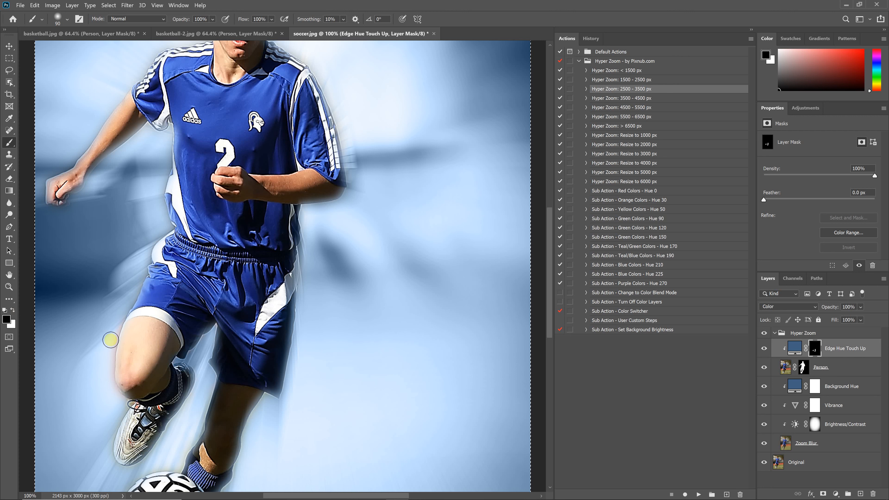
Step: Try black on the Edge Hue Touch Up mask along the shorts' edge, and paint white again there and along the raised knee's outer edge
mouse_move(104, 351)
left_mouse_down()
mouse_move(113, 332)
mouse_move(125, 381)
mouse_move(207, 406)
mouse_move(276, 399)
mouse_move(303, 284)
mouse_move(283, 392)
mouse_move(304, 341)
mouse_move(297, 312)
mouse_move(285, 380)
mouse_move(300, 321)
left_mouse_up()
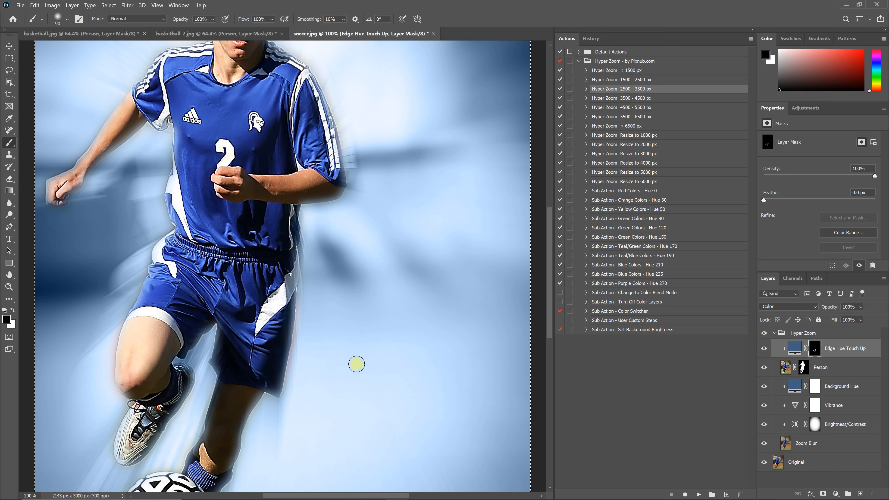
key("x")
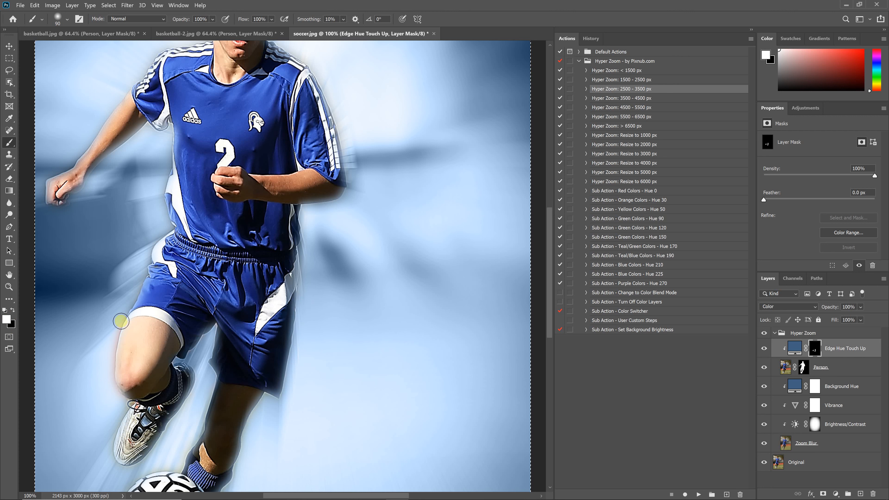
left_click_drag(116, 321, 112, 338)
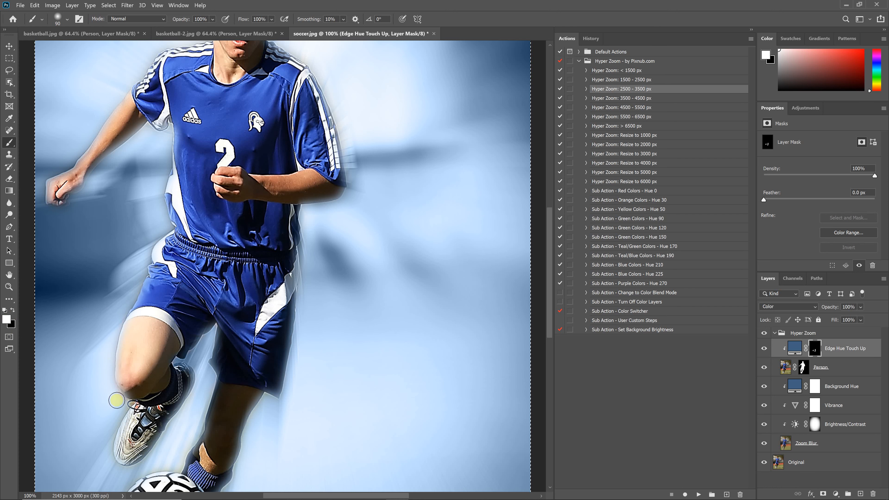
scroll(201, 405, "down", 4)
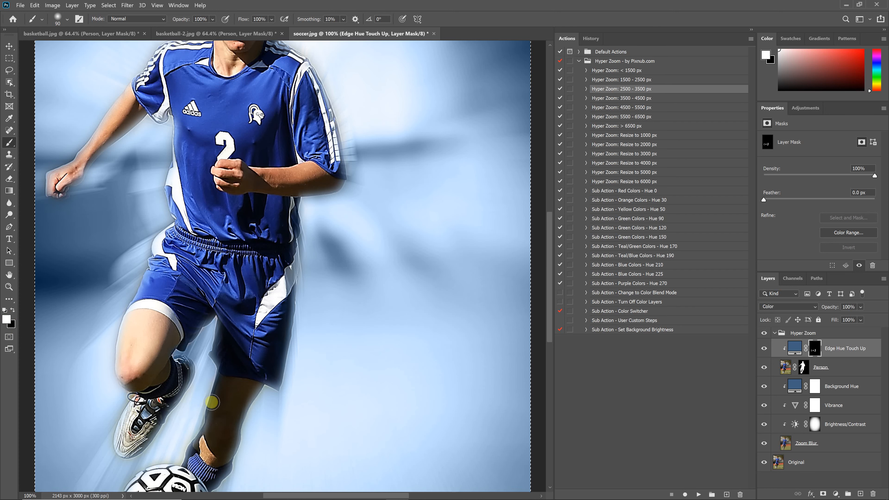
scroll(207, 405, "up", 3)
key("ctrl+minus")
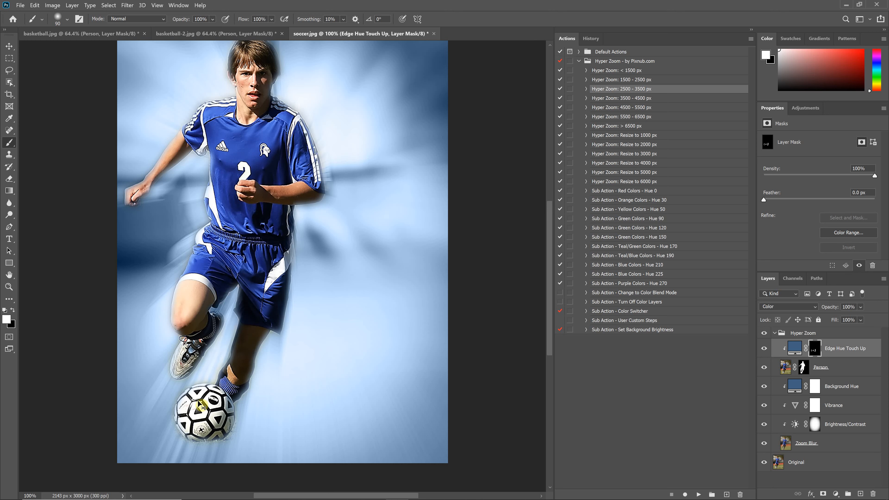
key("ctrl+minus")
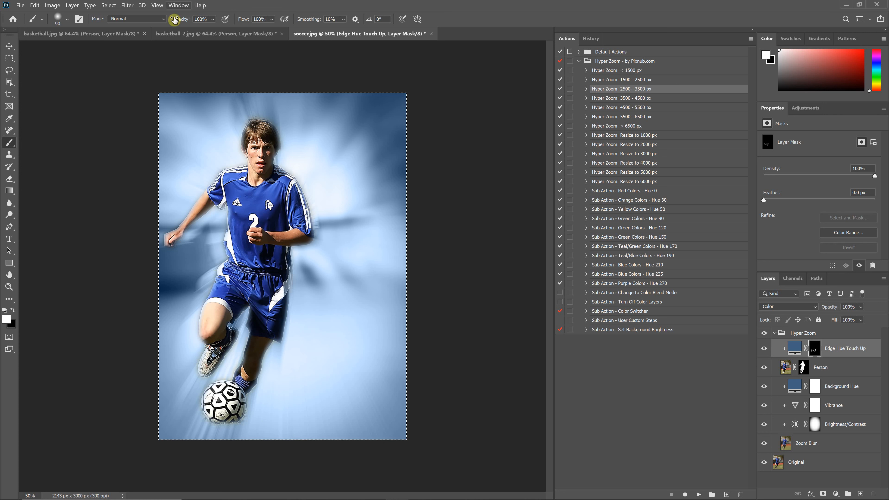
Step: Switch to basketball-2.jpg and restore it to its opening state from the history
left_click(112, 35)
left_click(201, 34)
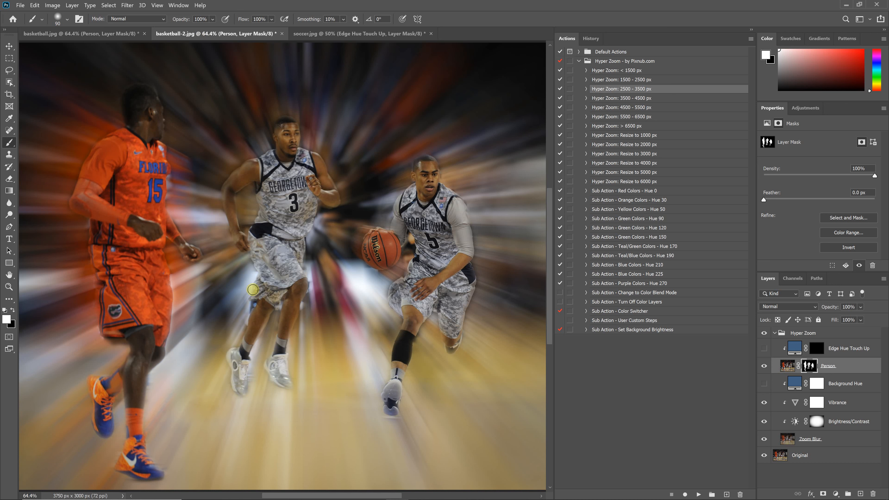
left_click(594, 39)
left_click(610, 56)
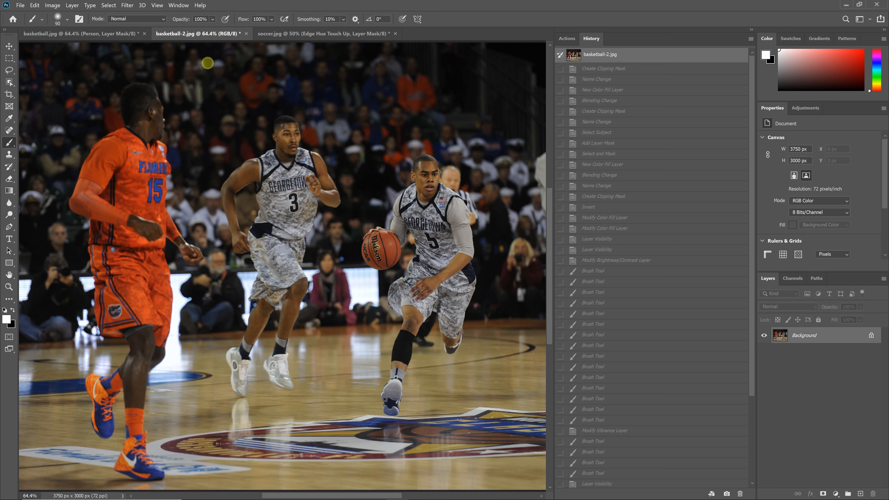
Step: Try the automatic Subject selection on the players, and deselect it
left_click(108, 5)
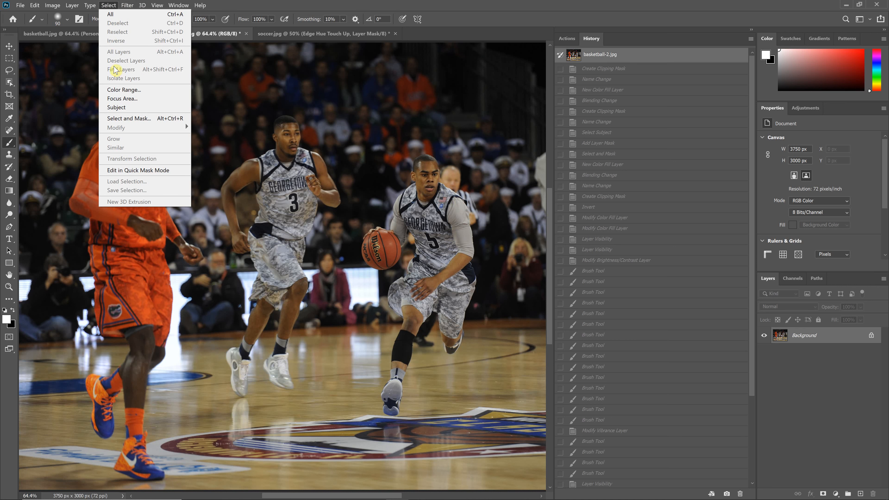
left_click(116, 107)
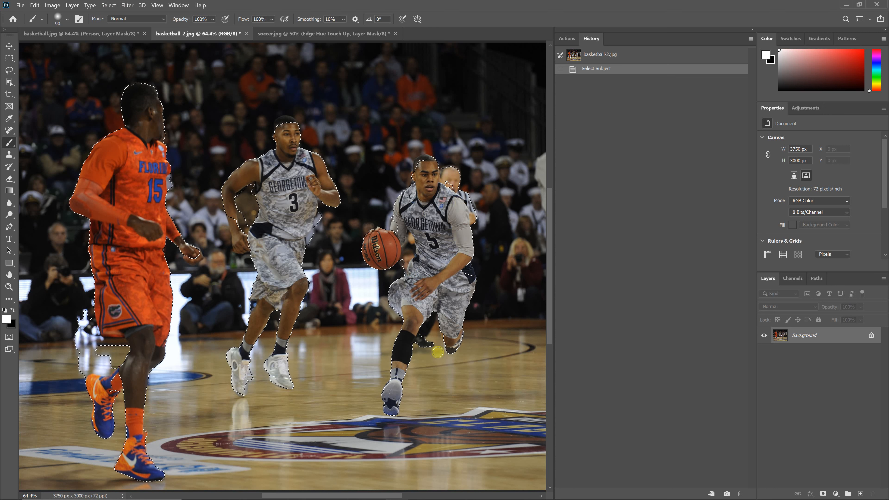
left_click(115, 6)
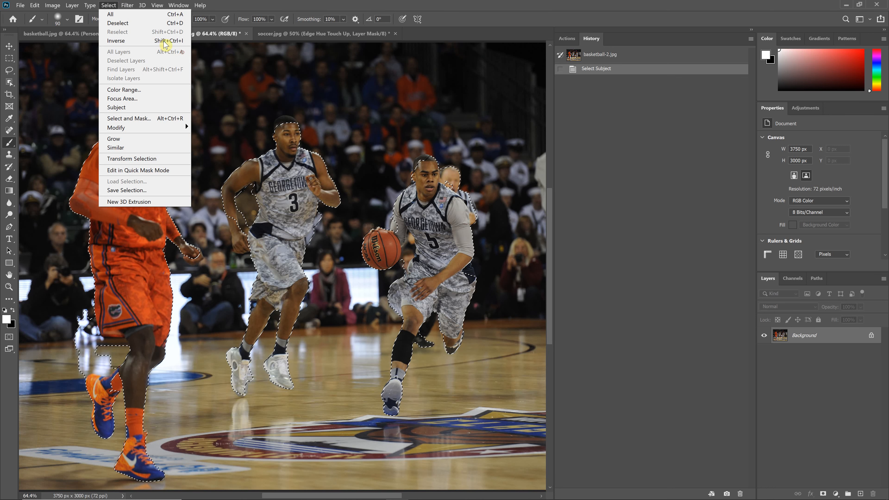
left_click(151, 24)
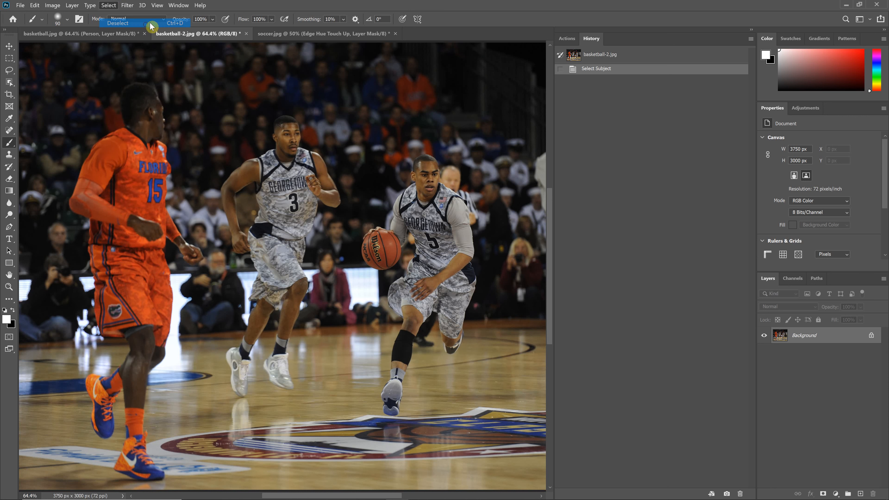
Step: Run the Hyper Zoom: 2500 - 3500 px action and hide the Edge Hue Touch Up and Background Hue layers
left_click(566, 39)
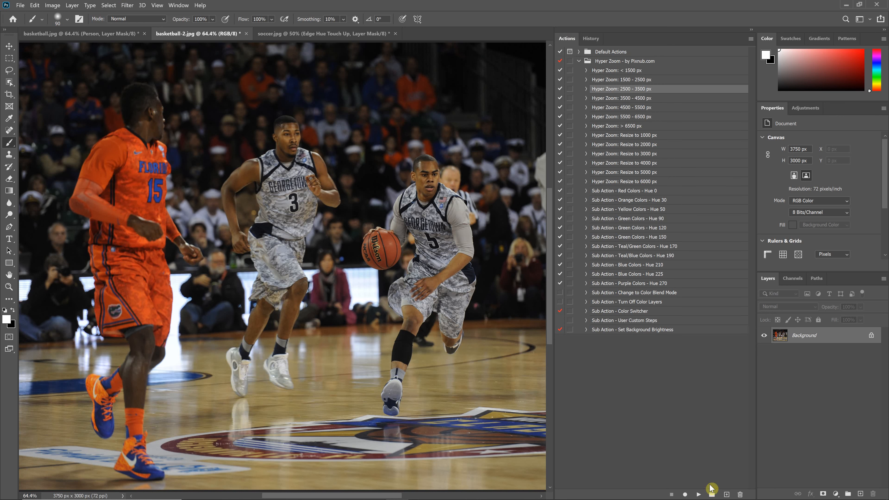
left_click(698, 494)
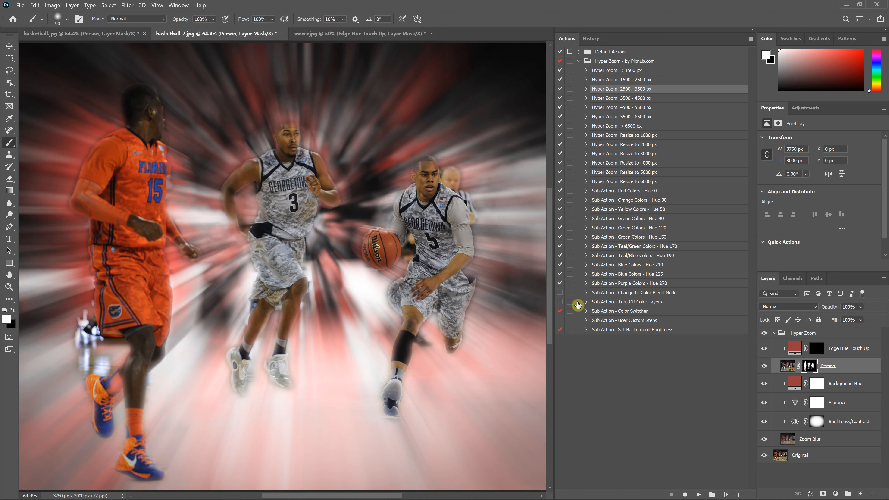
left_click(765, 355)
left_click(765, 385)
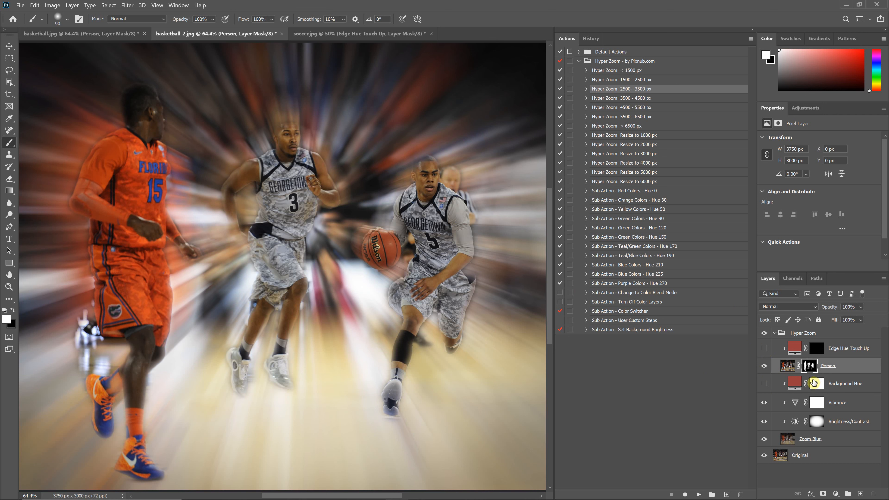
Step: Set the Brightness/Contrast layer's brightness to 75, after trying 50
double_click(797, 424)
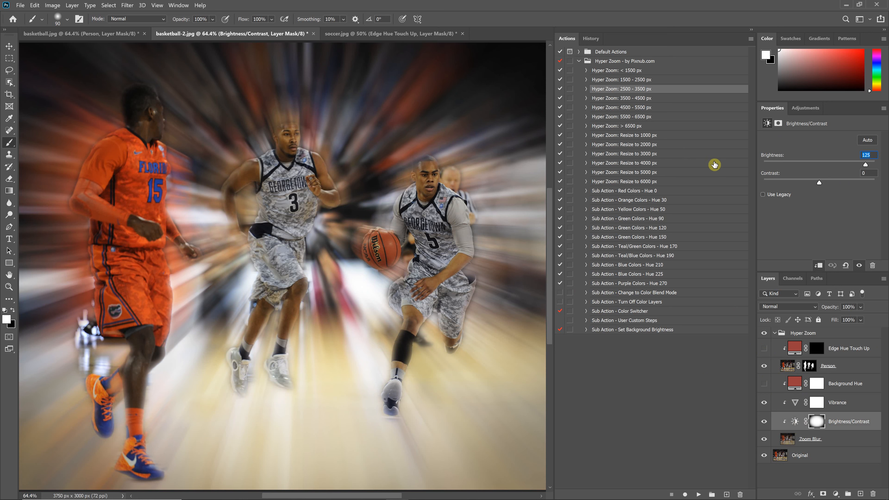
type("50")
key("Return")
double_click(868, 155)
type("75")
key("Return")
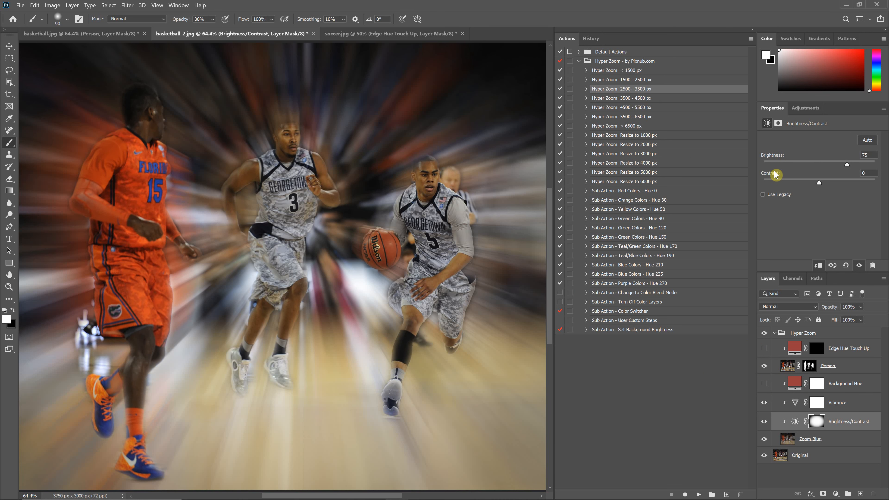
Step: Target the Person layer mask with black as the painting color and a soft brush of about 149 px
key("3")
left_click(810, 367)
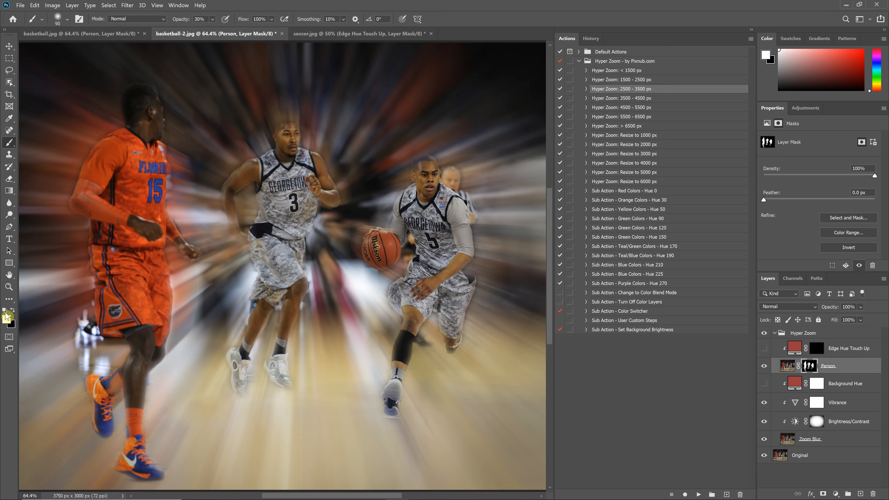
left_click(12, 308)
key("ctrl+plus")
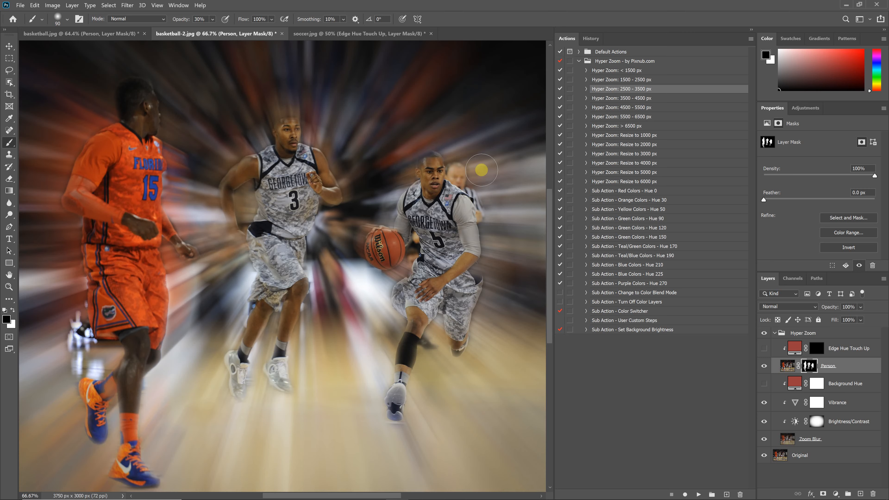
key("ctrl+plus")
key("ctrl+plus")
key("space")
left_click_drag(458, 158, 14, 344)
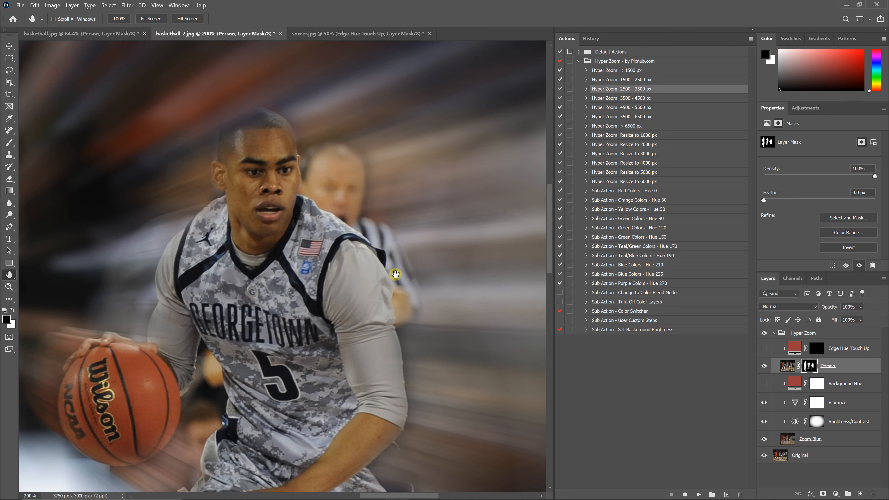
left_click(8, 142)
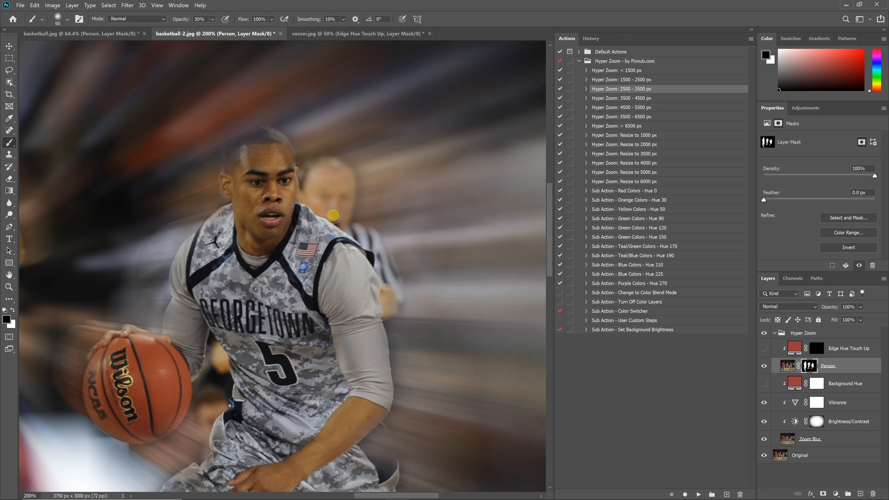
key("ctrl+minus")
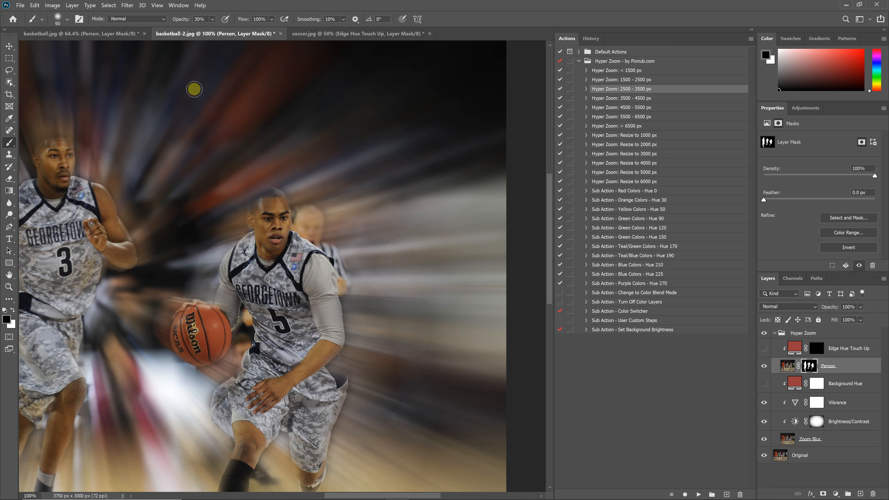
left_click(68, 22)
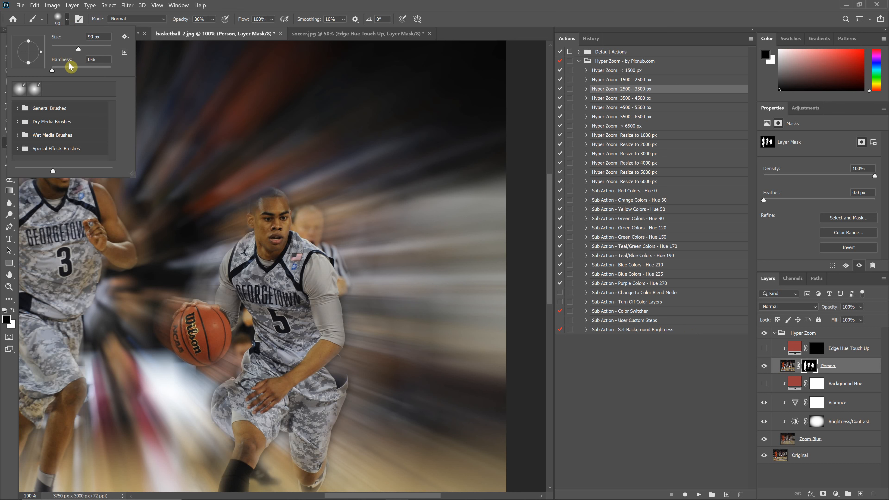
left_click_drag(79, 52, 91, 52)
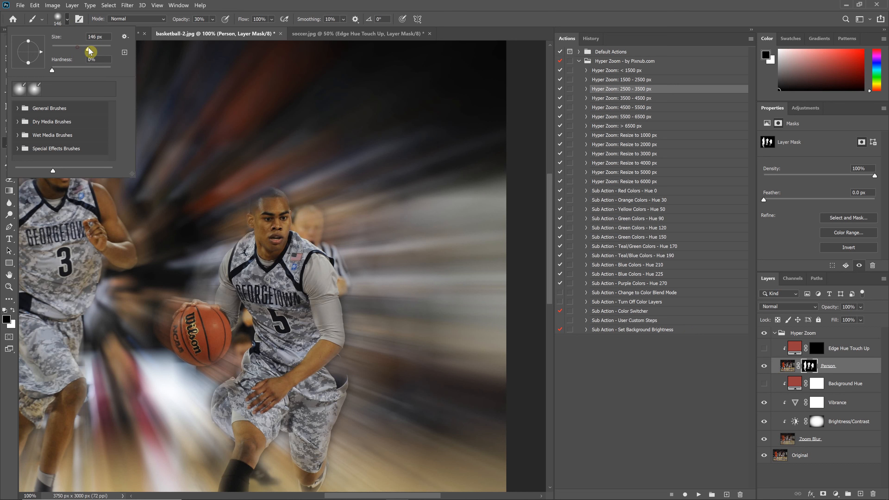
left_click(398, 5)
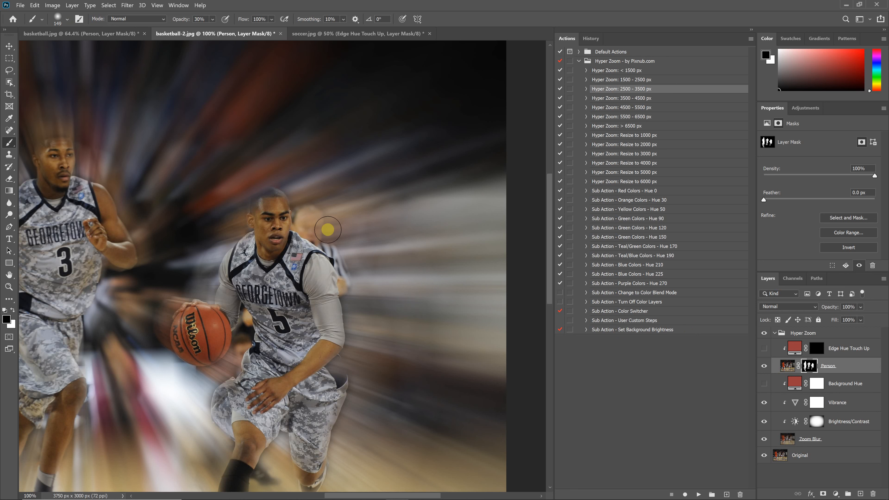
Step: Raise the brush opacity to 100% and paint out the man behind the number 5 player on the Person mask
left_click(213, 19)
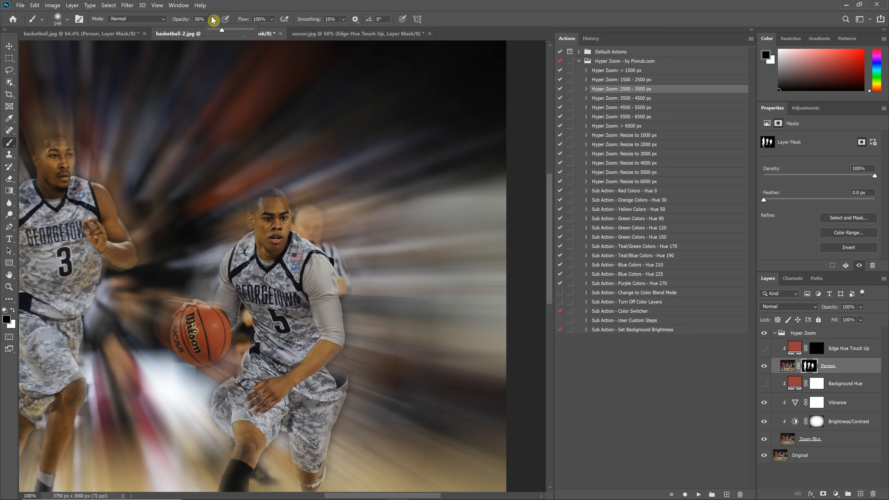
left_click_drag(216, 29, 272, 34)
left_click(272, 9)
mouse_move(351, 194)
left_mouse_down()
mouse_move(320, 217)
mouse_move(327, 231)
mouse_move(316, 217)
mouse_move(311, 231)
mouse_move(305, 226)
mouse_move(302, 209)
mouse_move(357, 269)
mouse_move(352, 290)
mouse_move(334, 242)
mouse_move(323, 212)
left_mouse_up()
scroll(341, 238, "down", 1)
scroll(355, 244, "up", 1)
scroll(279, 143, "down", 3)
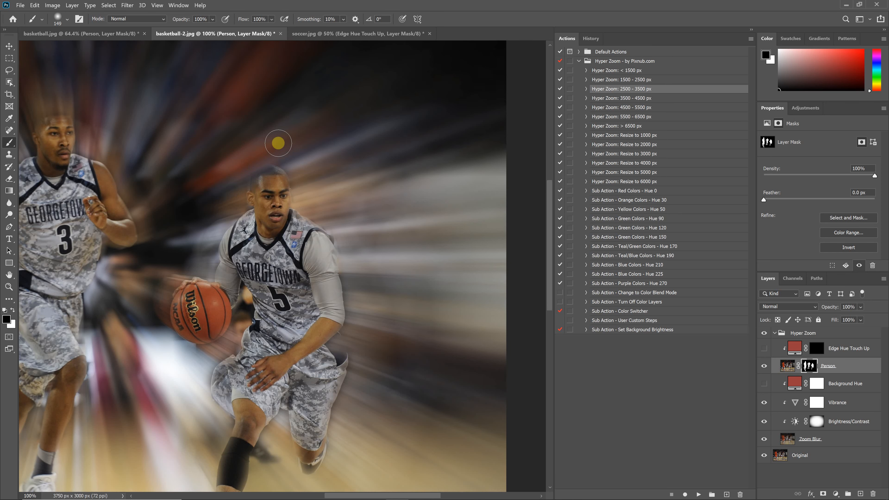
Step: Examine the edges of the number 5 and number 3 players for spots where the Person mask needs touching up
scroll(337, 179, "down", 2)
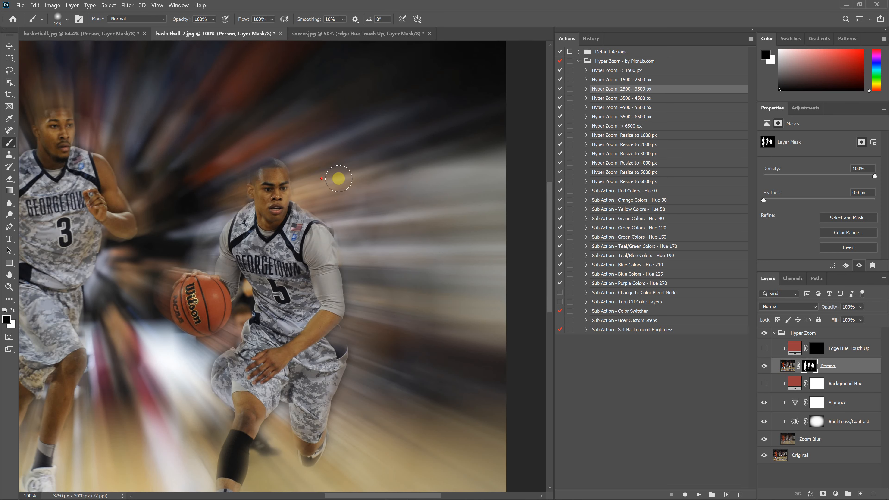
scroll(337, 176, "down", 2)
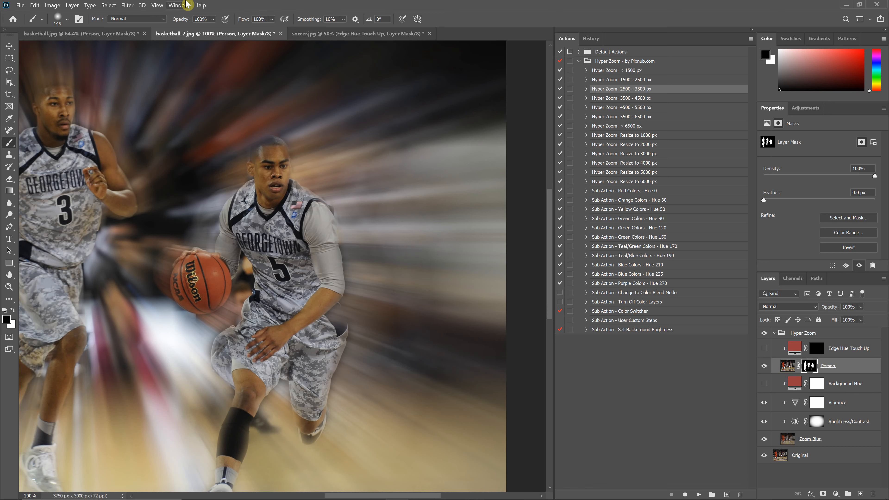
scroll(335, 161, "down", 3)
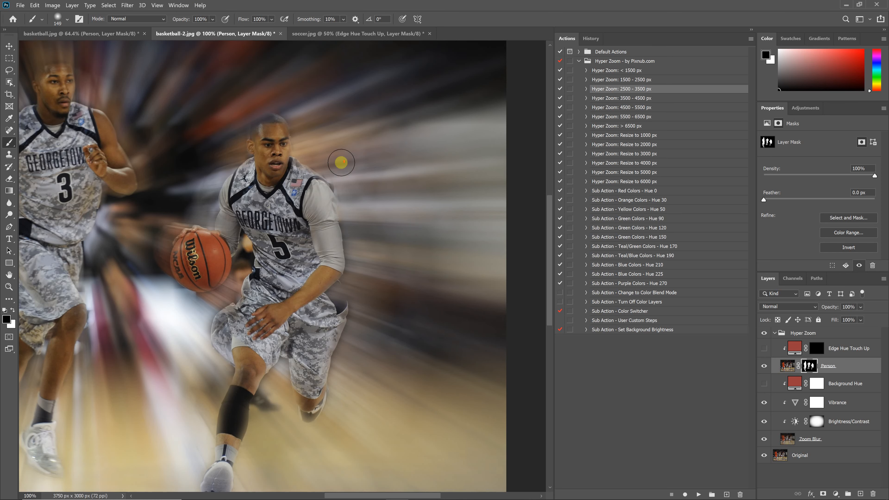
key("ctrl+minus")
left_click(15, 311)
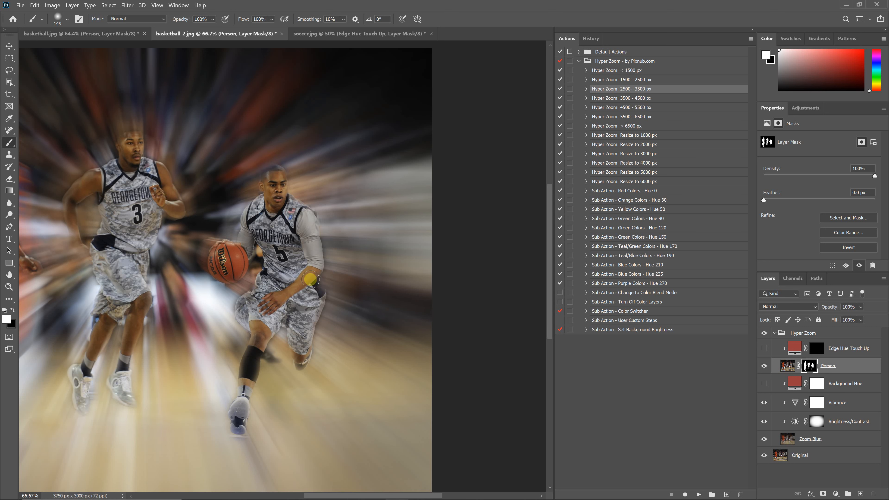
scroll(303, 301, "down", 1)
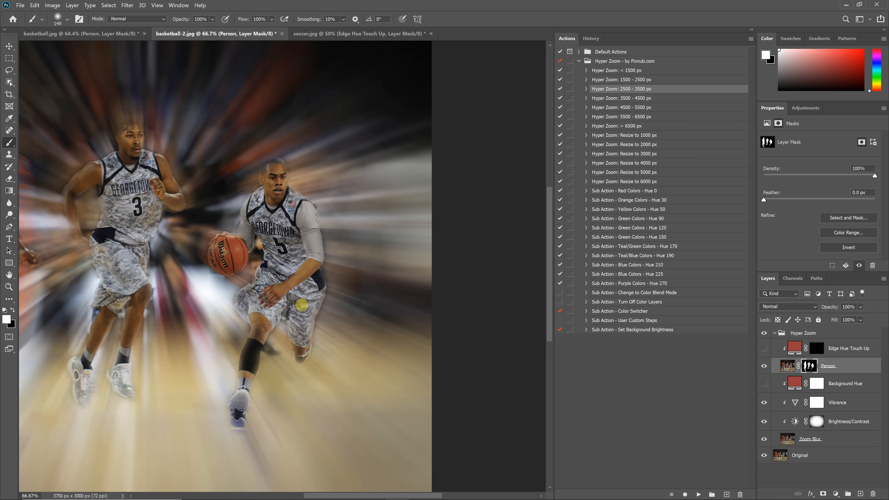
scroll(302, 305, "down", 2)
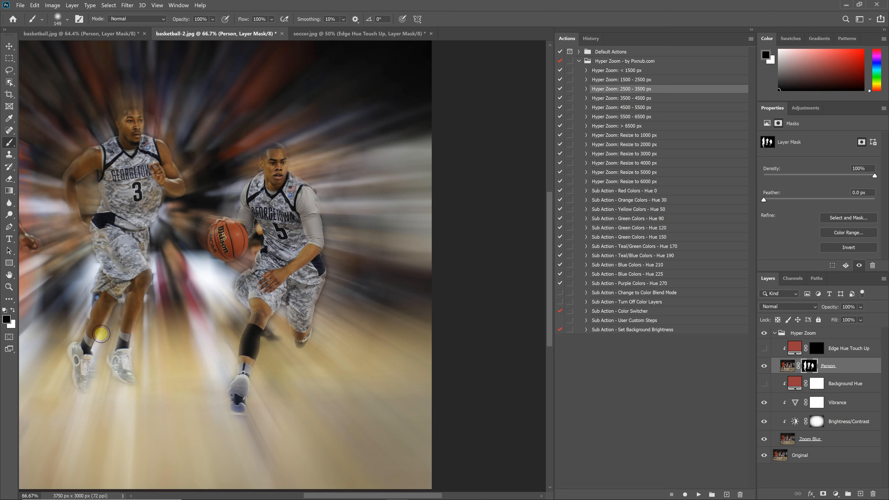
key("x")
key("x")
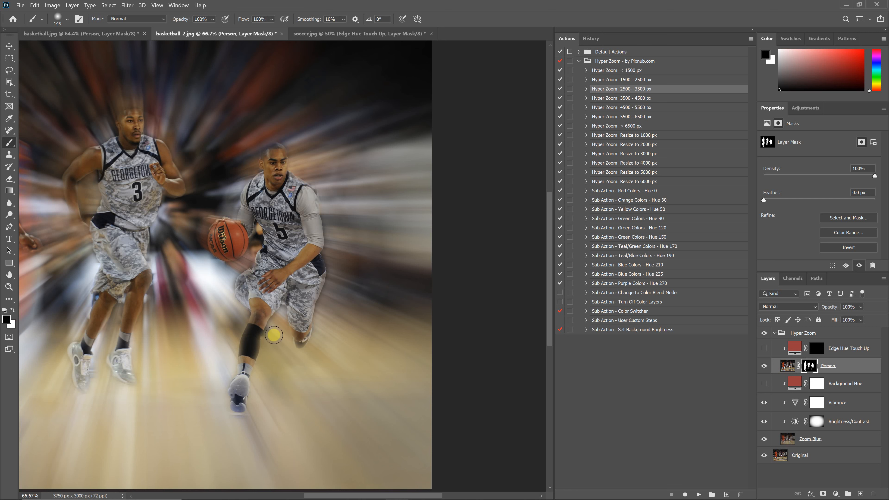
scroll(152, 359, "up", 2)
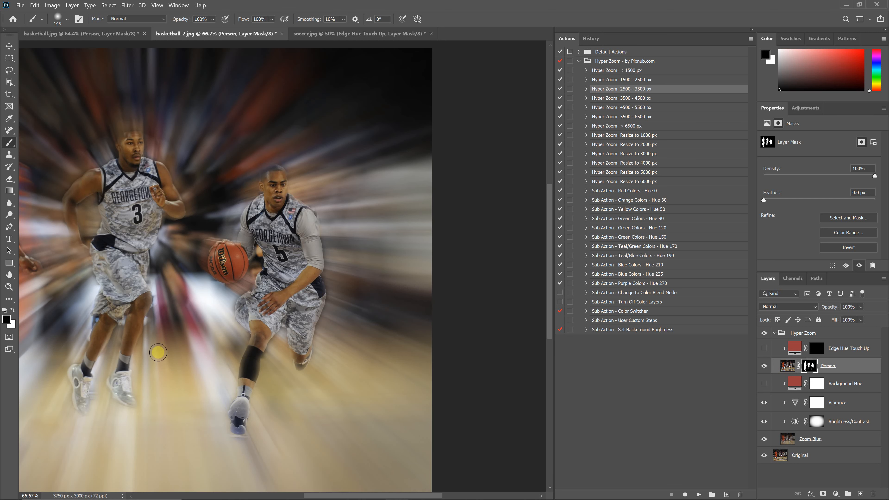
Step: Paint with white on the Person mask to restore the number 5 player's head and the number 3 player's head and arm
key("x")
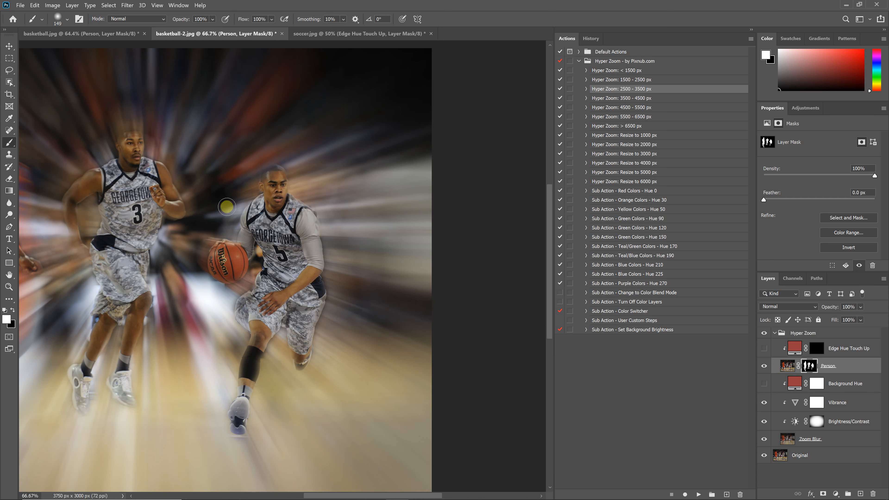
left_click_drag(273, 175, 280, 180)
scroll(201, 220, "down", 2)
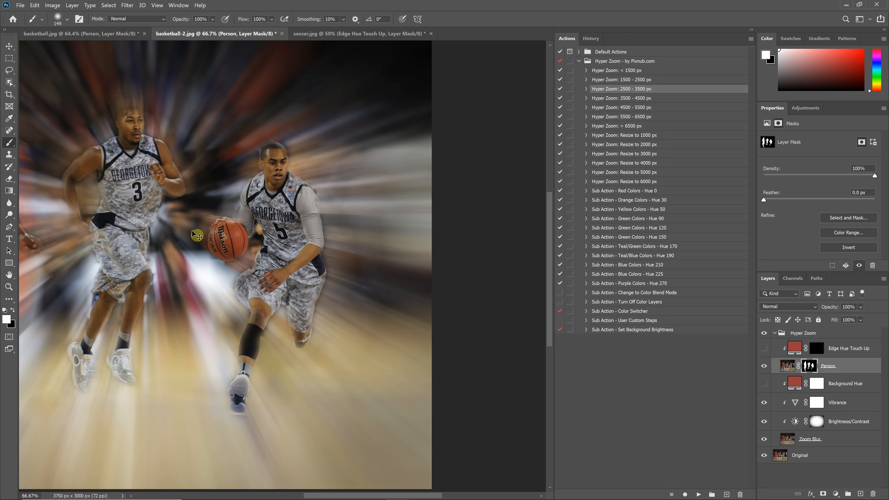
key("ctrl+minus")
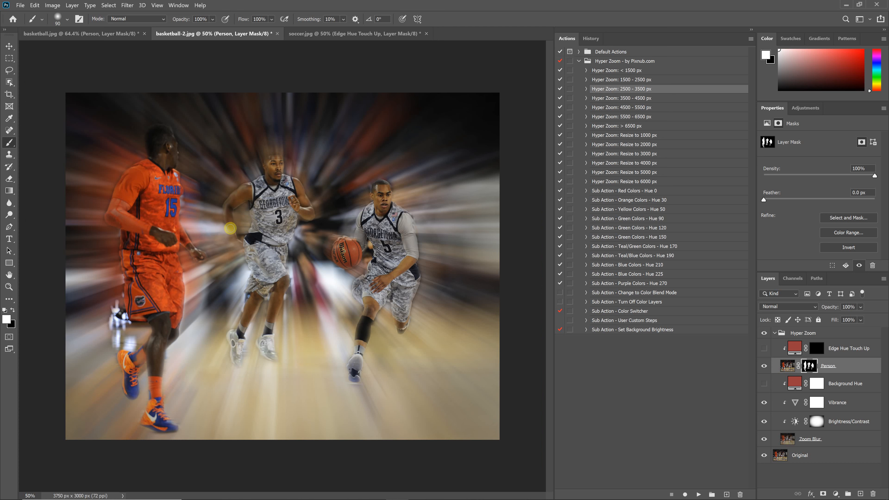
left_click_drag(229, 229, 237, 246)
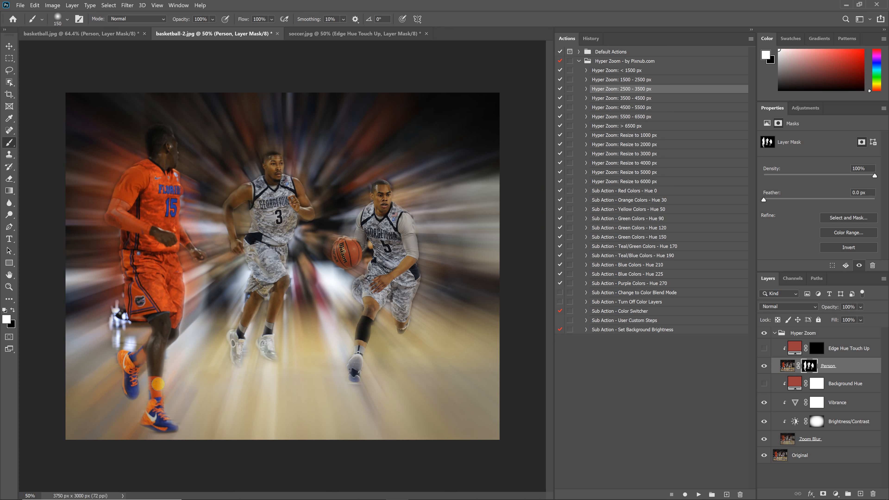
Step: Paint out the leftover patch behind the number 15 player's knee with black on the Person mask, and restore white as the painting color
left_click(13, 310)
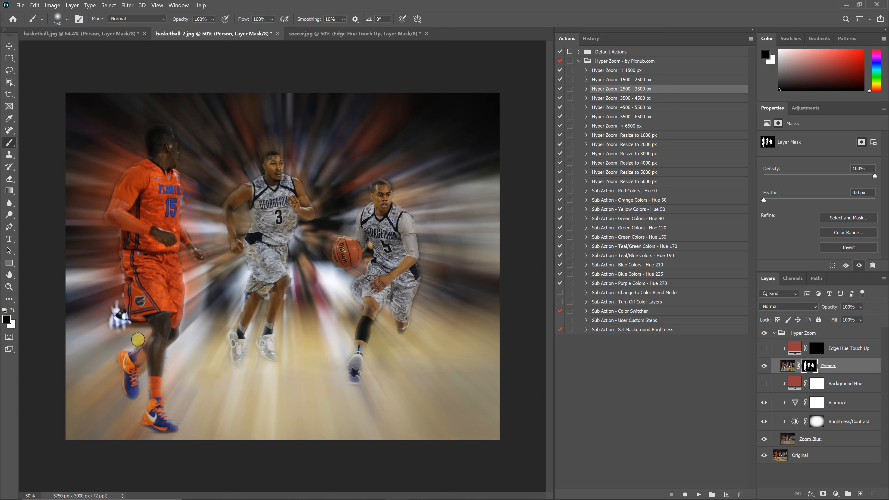
mouse_move(139, 326)
left_mouse_down()
mouse_move(107, 307)
mouse_move(116, 307)
left_mouse_up()
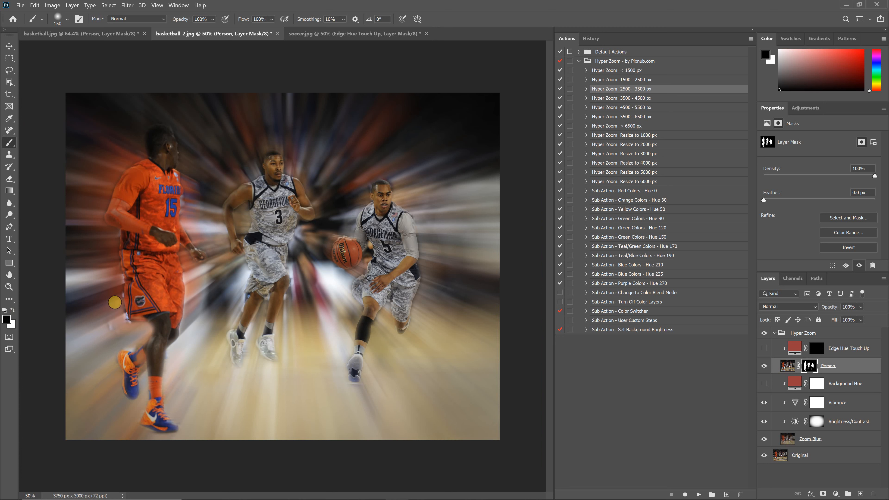
left_click(15, 310)
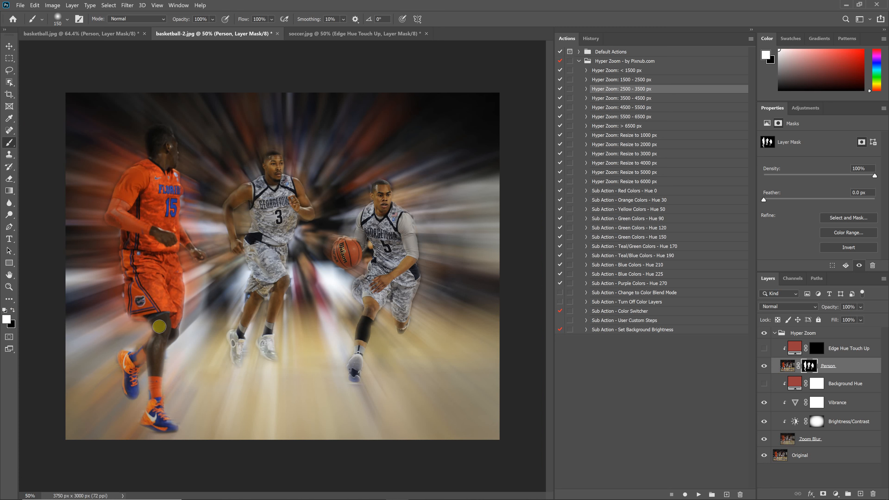